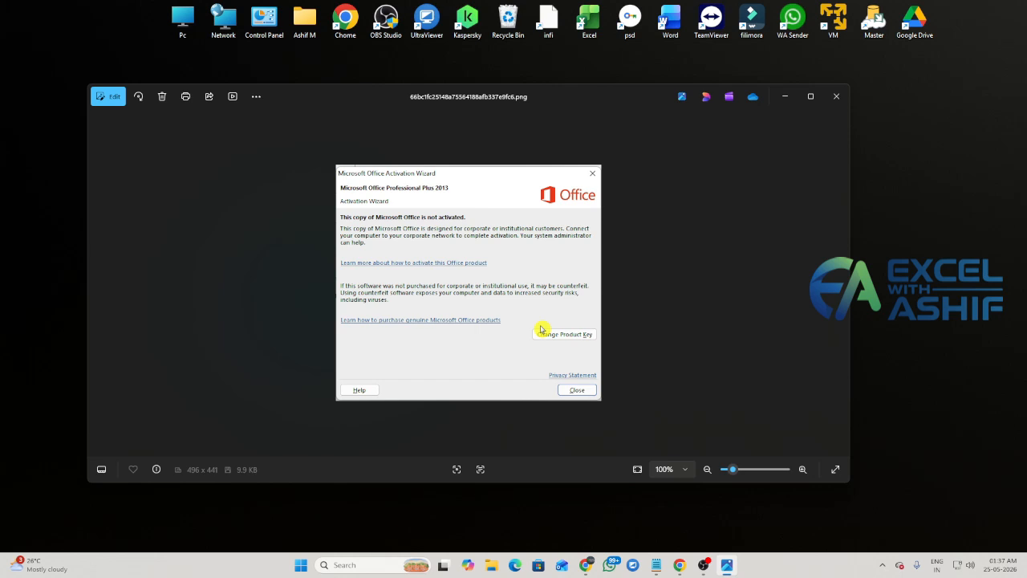
Maximize Photos and view the Excel activation, Word unlicensed, expired subscription and deactivation warning screenshots
left_click(810, 96)
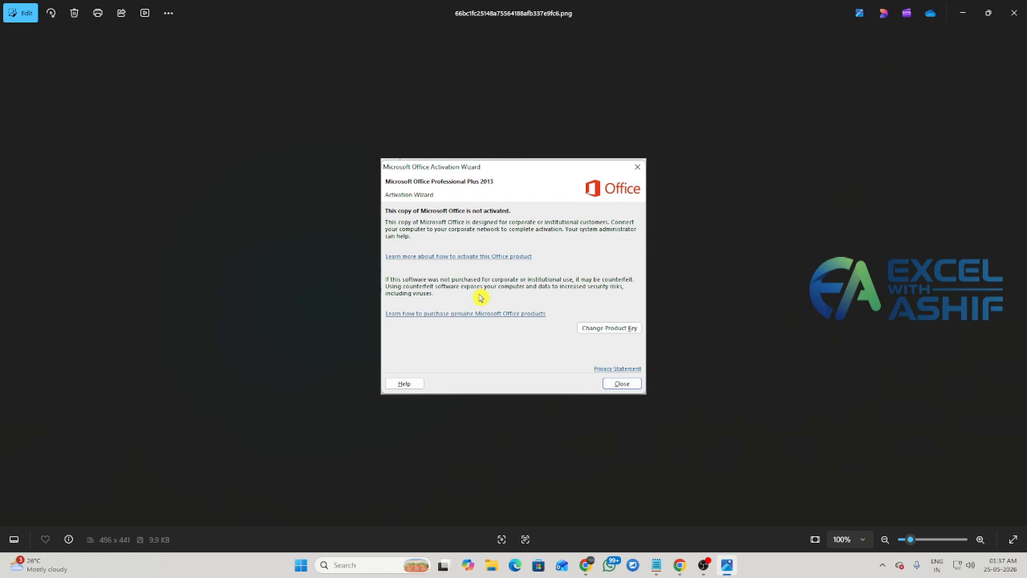
key("Right")
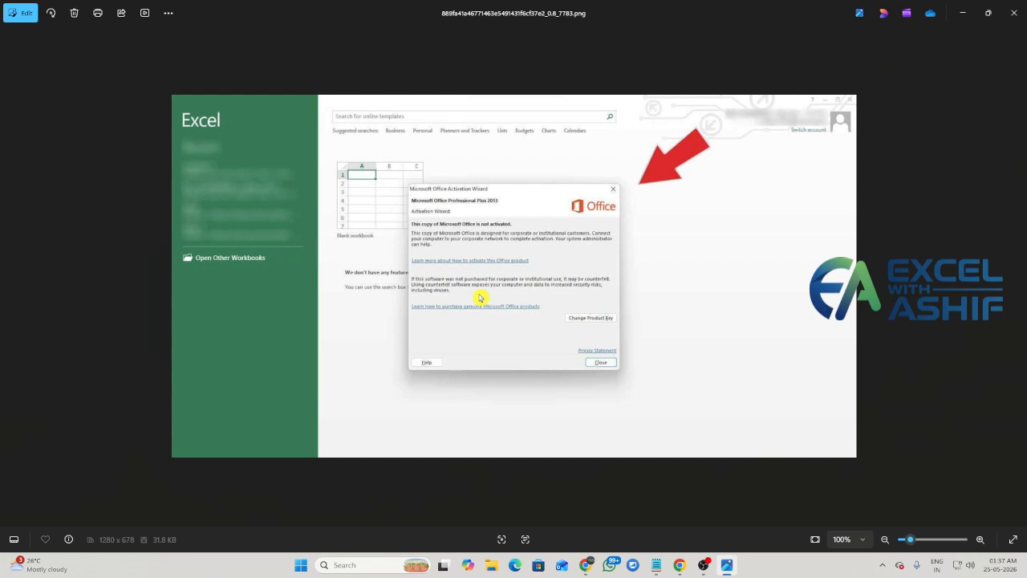
key("Right")
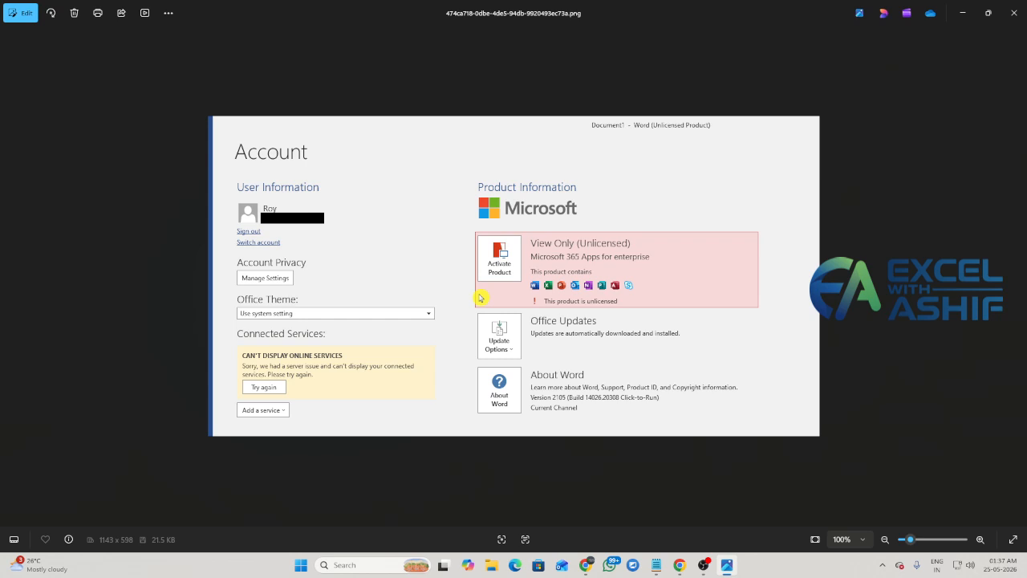
key("Right")
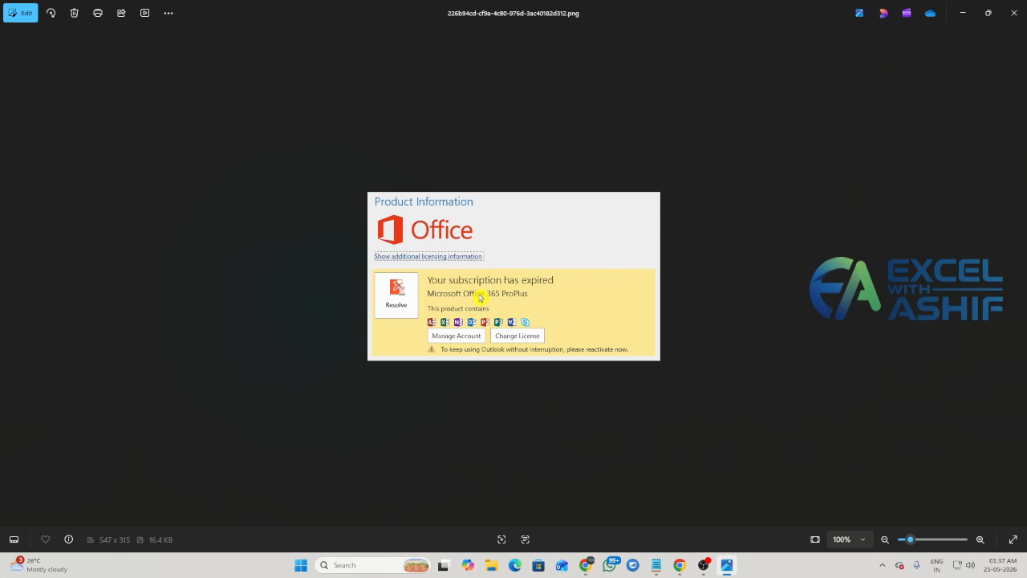
key("Right")
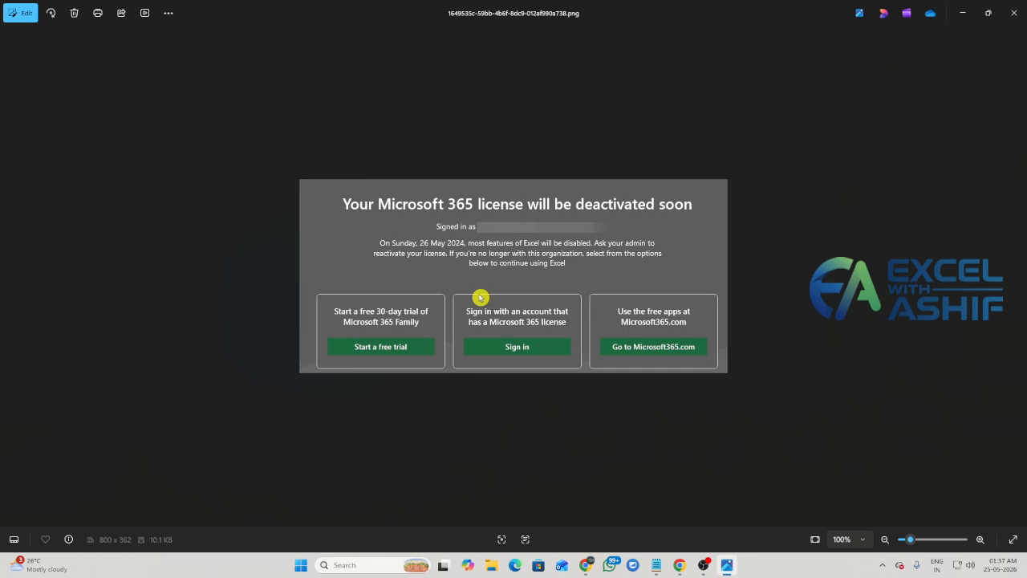
key("Right")
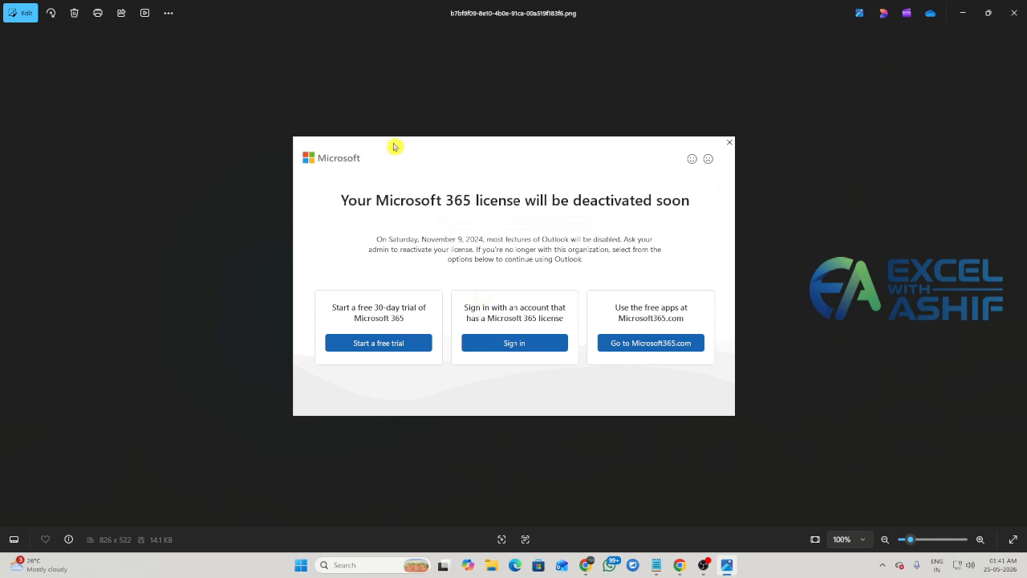
Close Photos and show the Microsoft 365 Apps admin center page in Chrome
left_click(1013, 13)
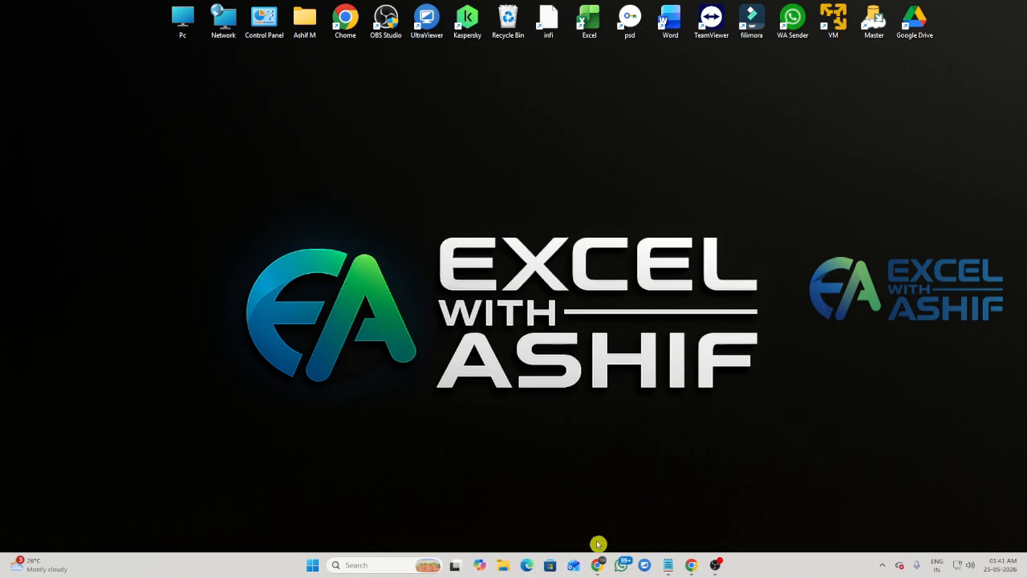
left_click(598, 564)
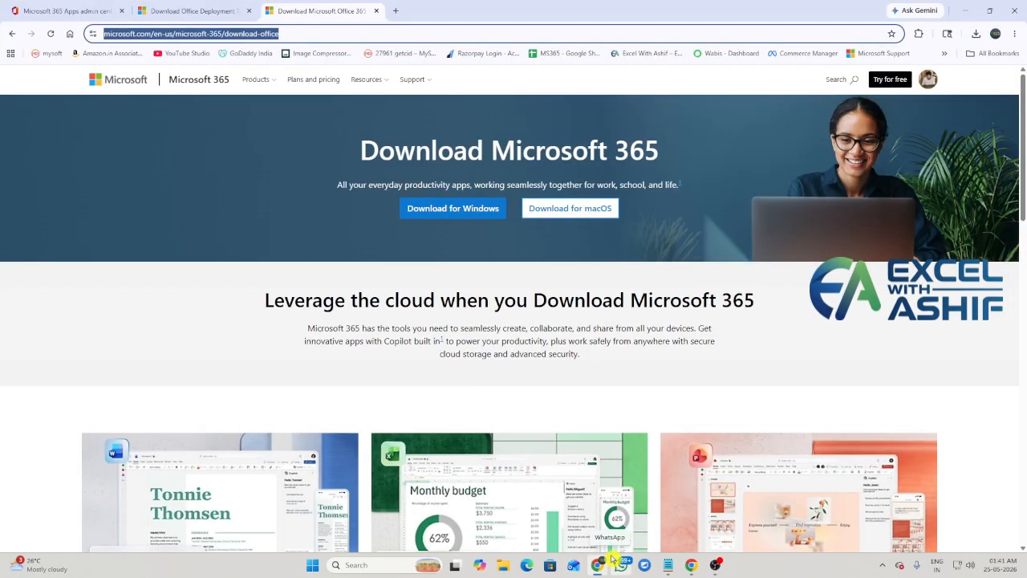
left_click(21, 8)
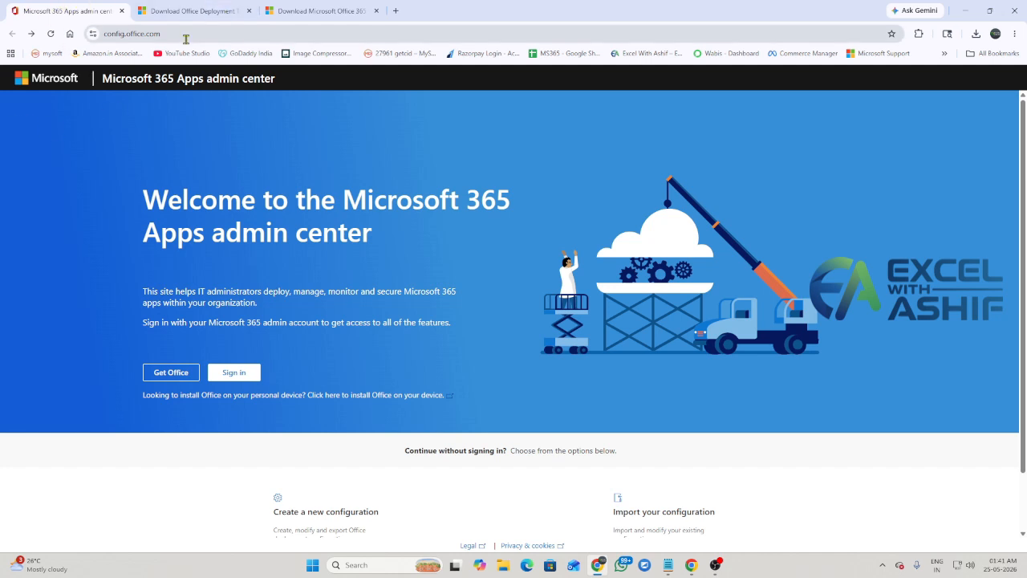
scroll(131, 184, "down", 1)
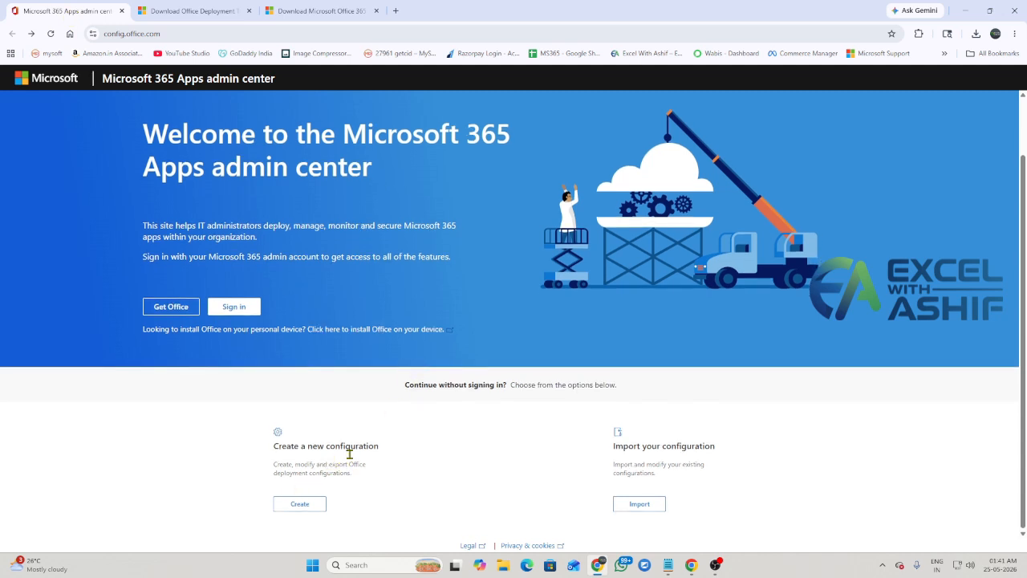
Create a new configuration for Office LTSC Professional Plus 2024 - Volume License
left_click(300, 503)
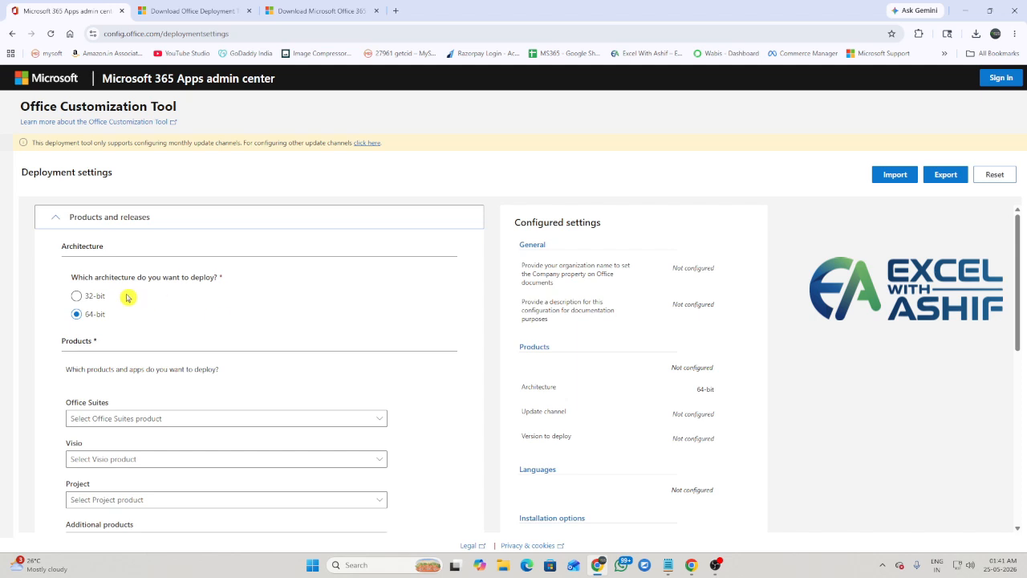
scroll(108, 321, "down", 2)
left_click(156, 317)
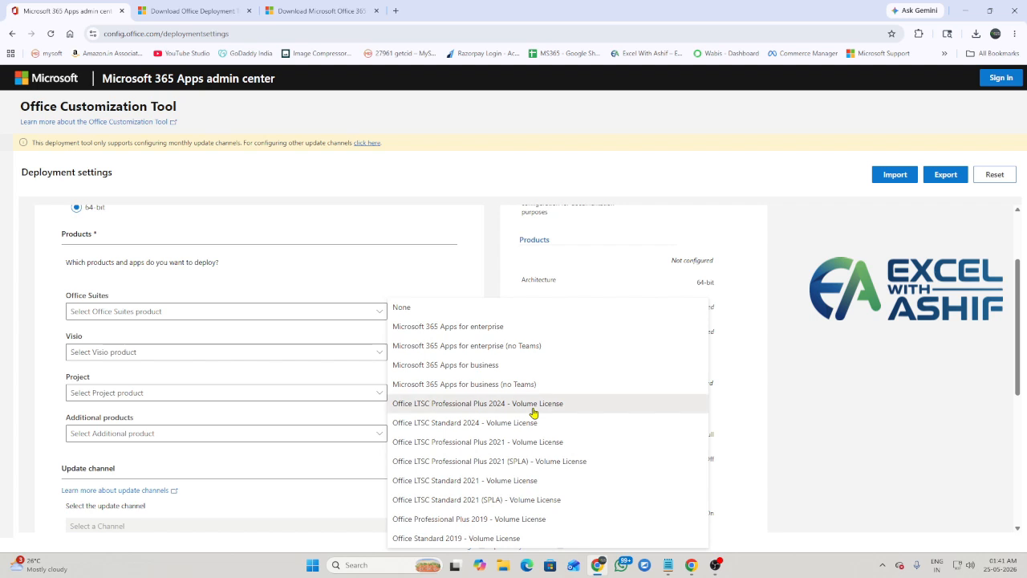
left_click(533, 412)
Exclude Access, OneNote, OneDrive Desktop, Outlook (classic) and Publisher from the deployment
scroll(122, 345, "down", 1)
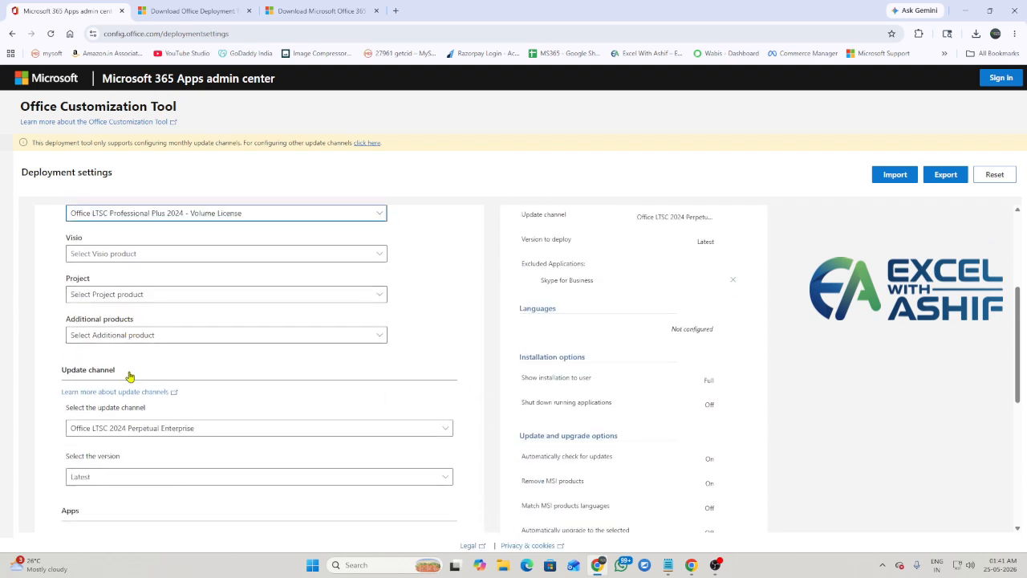
scroll(129, 377, "down", 1)
scroll(166, 395, "down", 2)
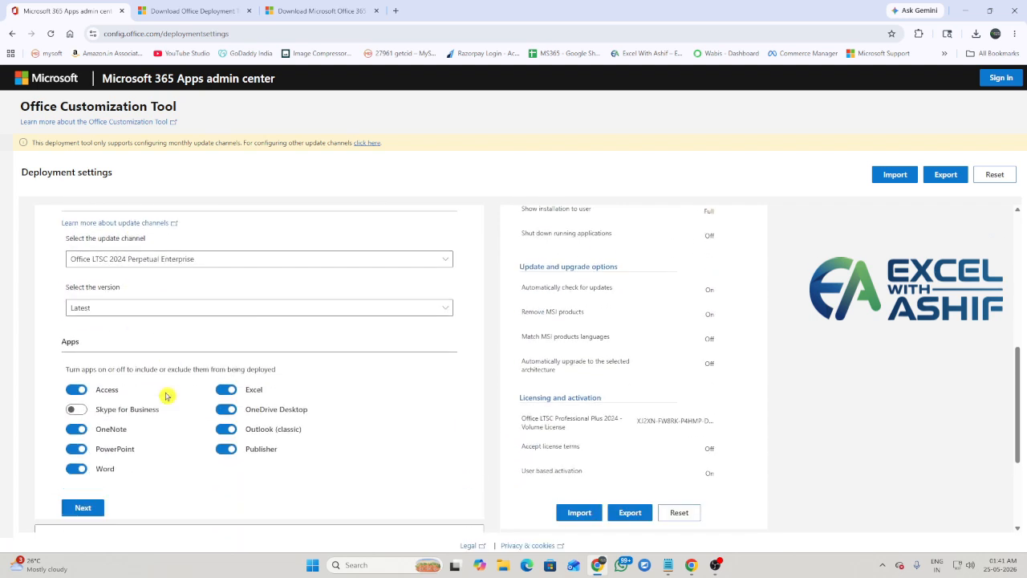
scroll(166, 394, "down", 1)
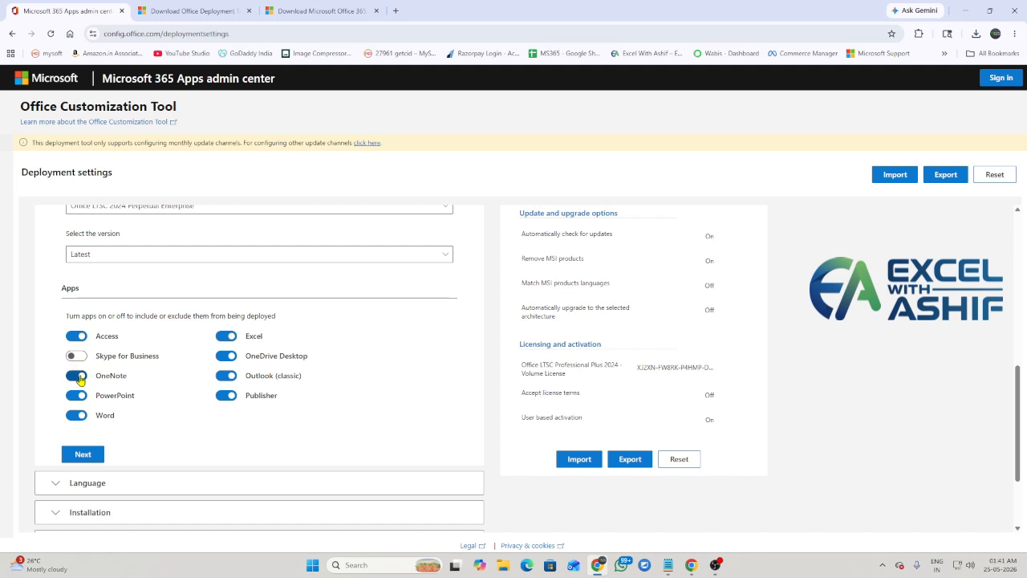
left_click(80, 377)
left_click(76, 337)
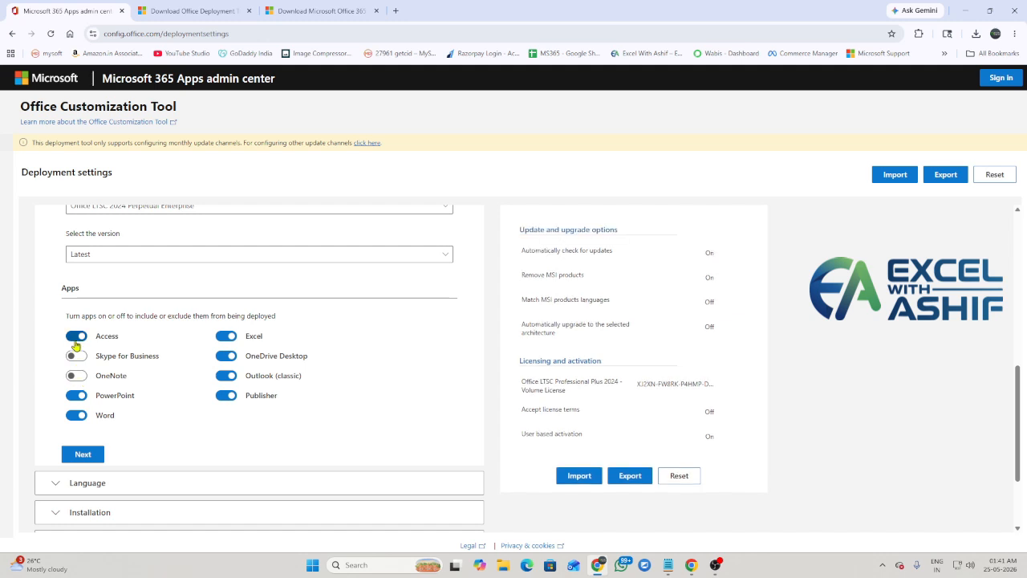
left_click(225, 356)
left_click(226, 375)
left_click(227, 397)
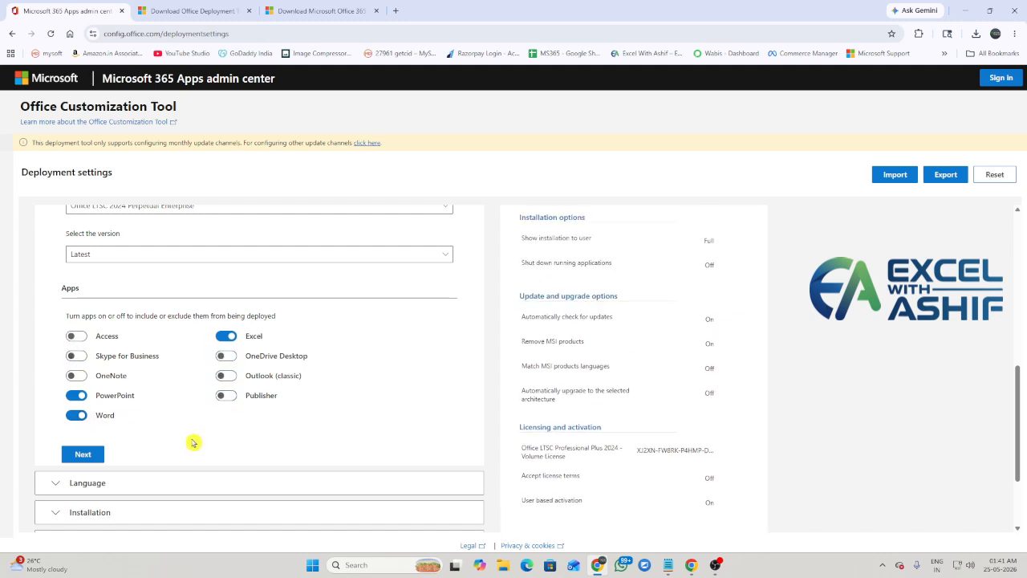
Expand the Language settings and open the primary language list
scroll(193, 442, "down", 2)
left_click(104, 377)
left_click(120, 330)
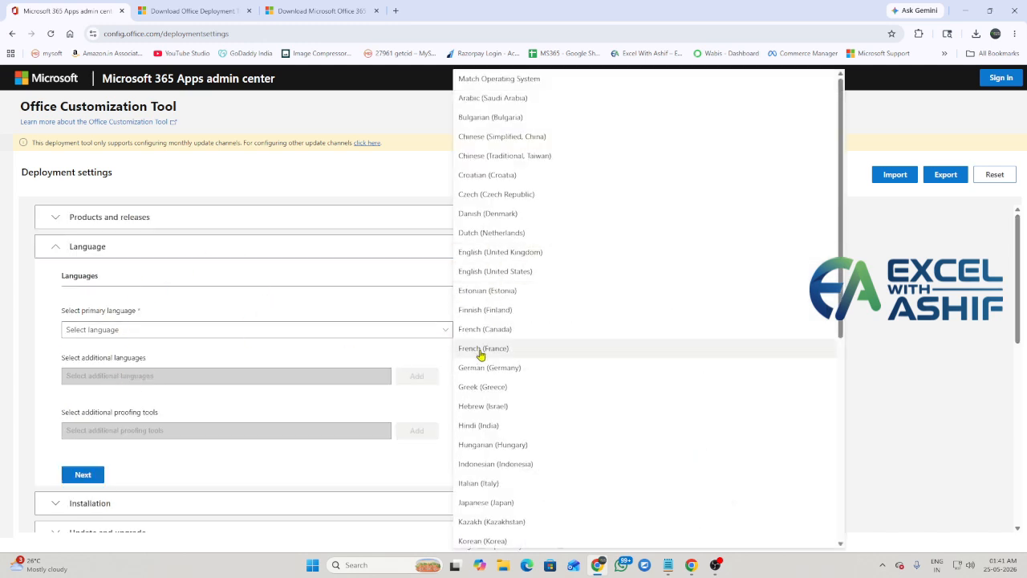
Set English (United States) as primary language and export Configuration.xml with Office Open XML formats
left_click(486, 271)
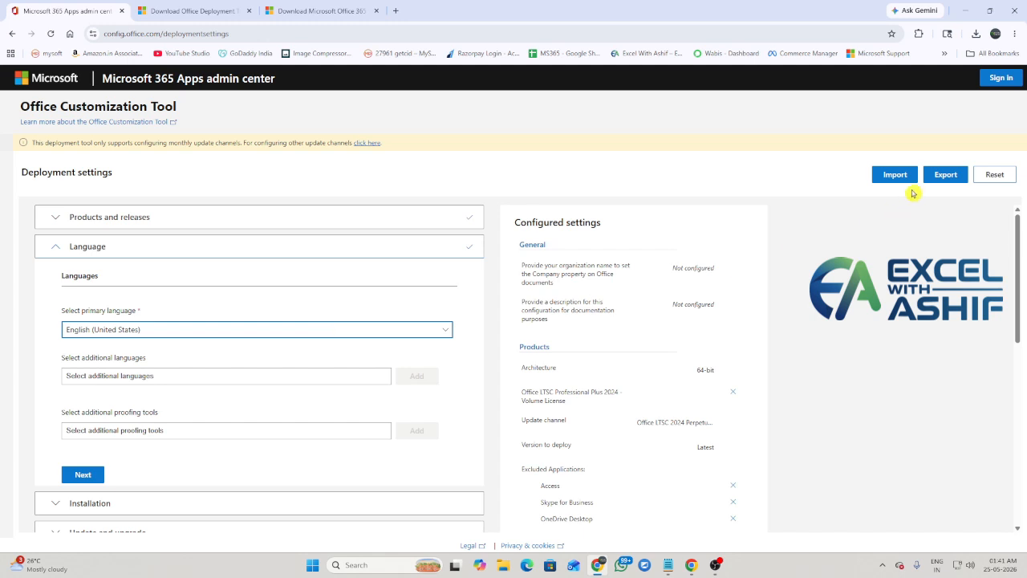
left_click(953, 176)
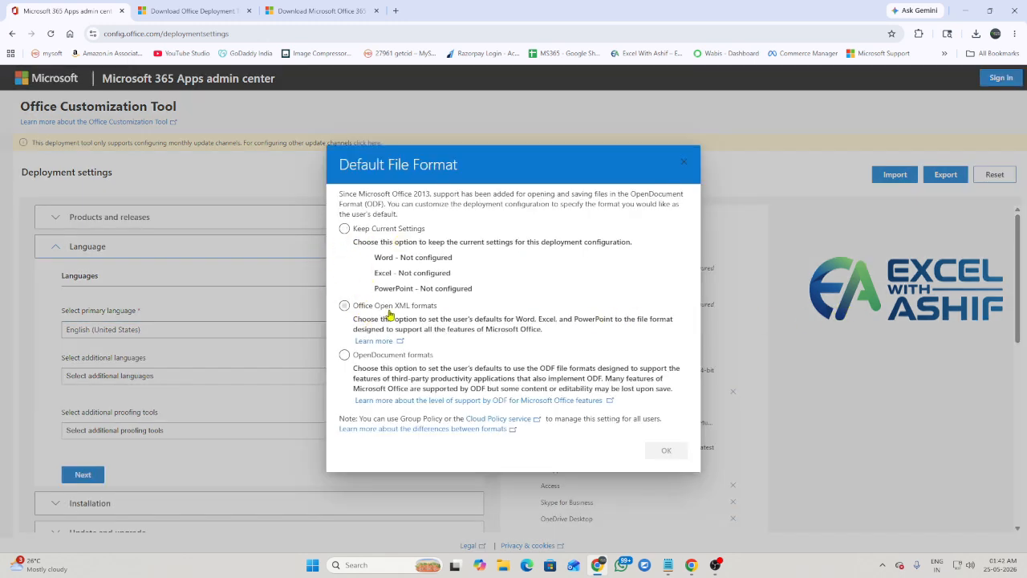
left_click(345, 306)
left_click(664, 450)
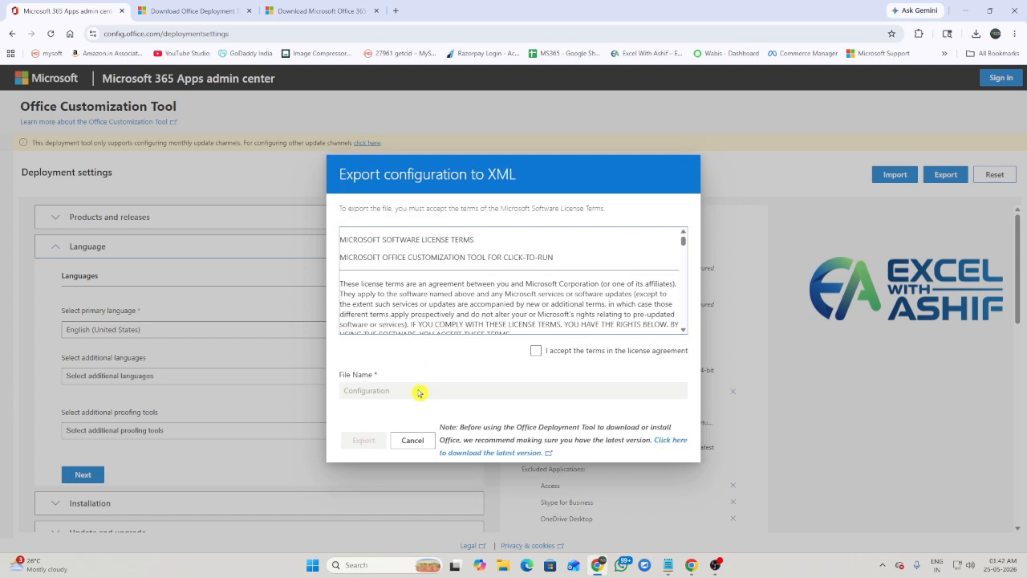
left_click(536, 350)
left_click(357, 440)
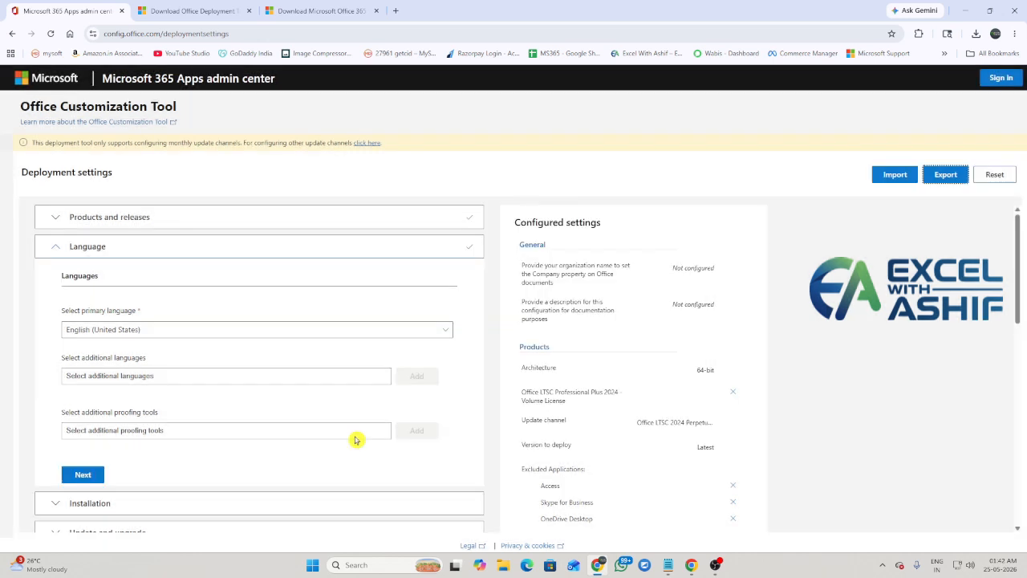
left_click(975, 34)
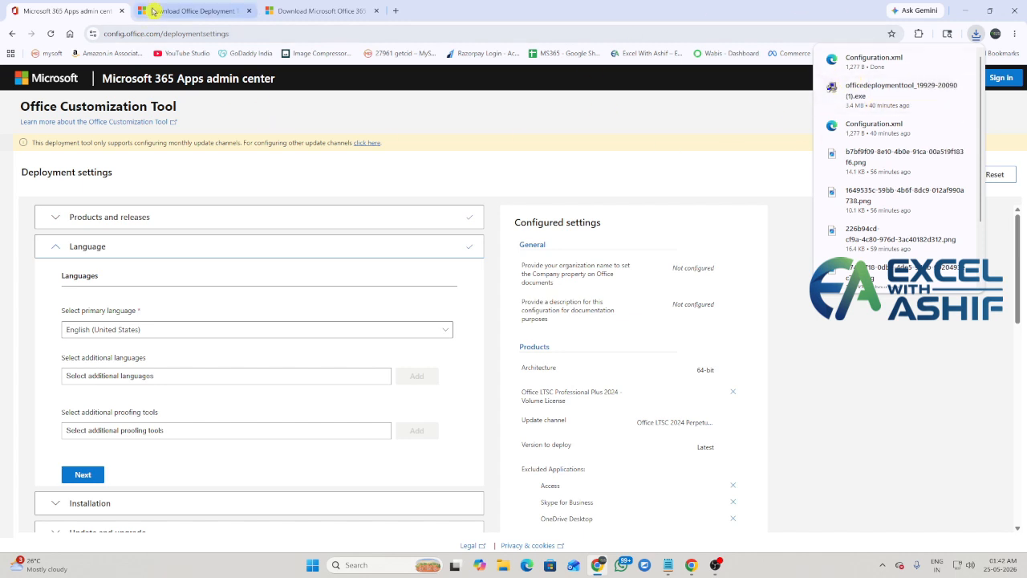
Download the Office Deployment Tool installer and show it in the Downloads folder
left_click(190, 11)
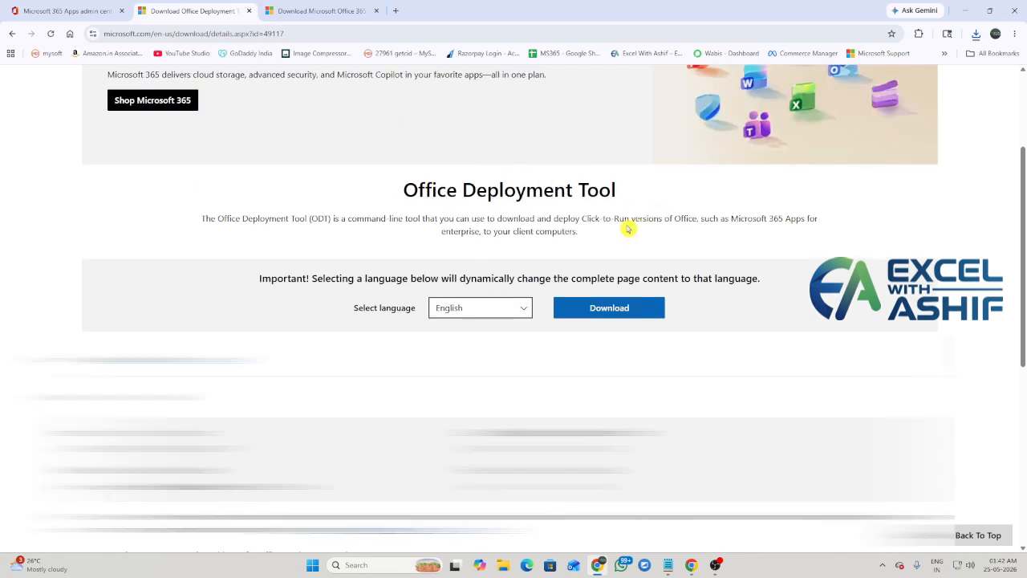
left_click(597, 308)
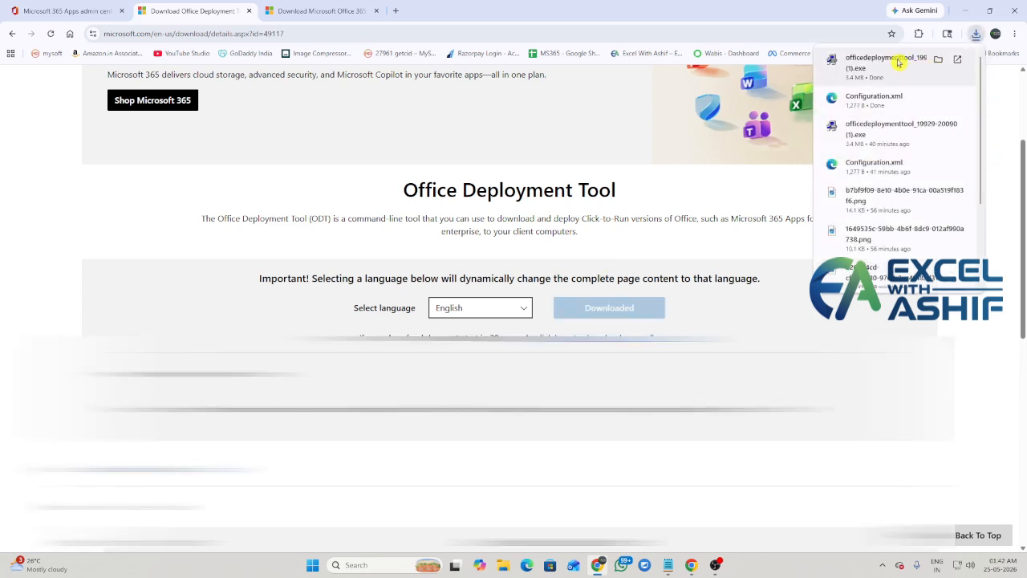
left_click(938, 66)
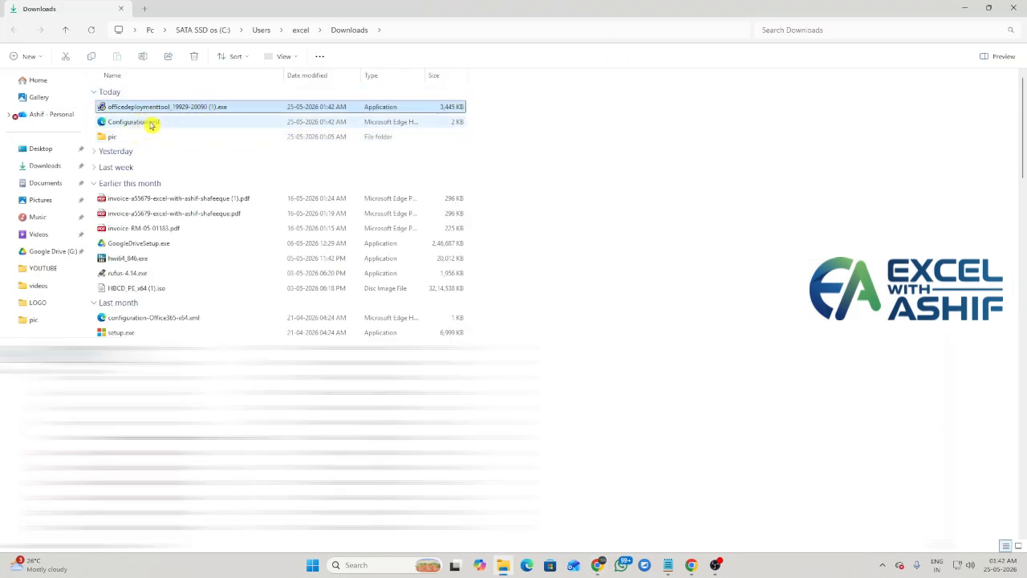
Create 'New folder' in Downloads and move the Office Deployment Tool and Configuration.xml into it
right_click(91, 119)
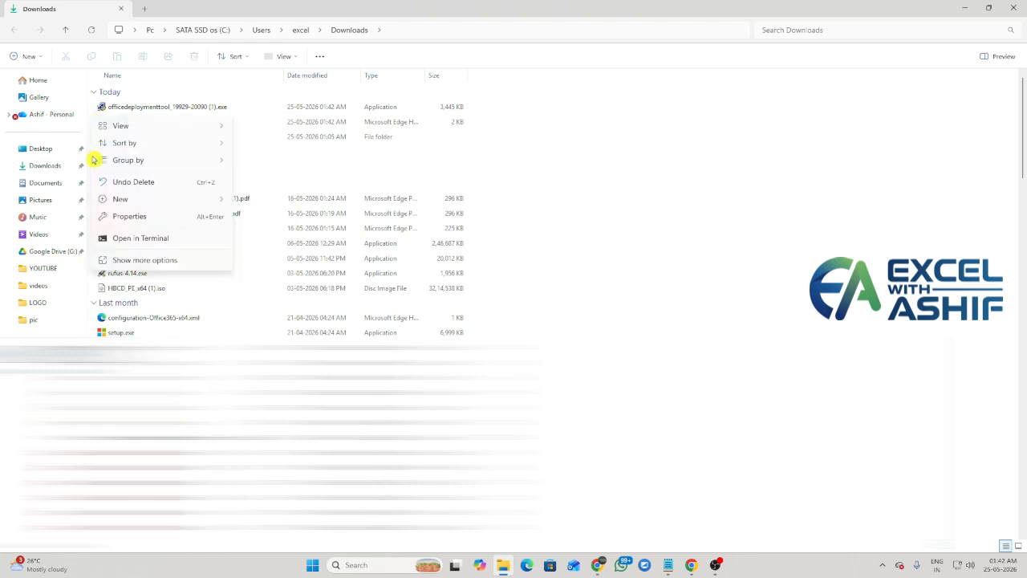
mouse_move(148, 198)
left_click(246, 201)
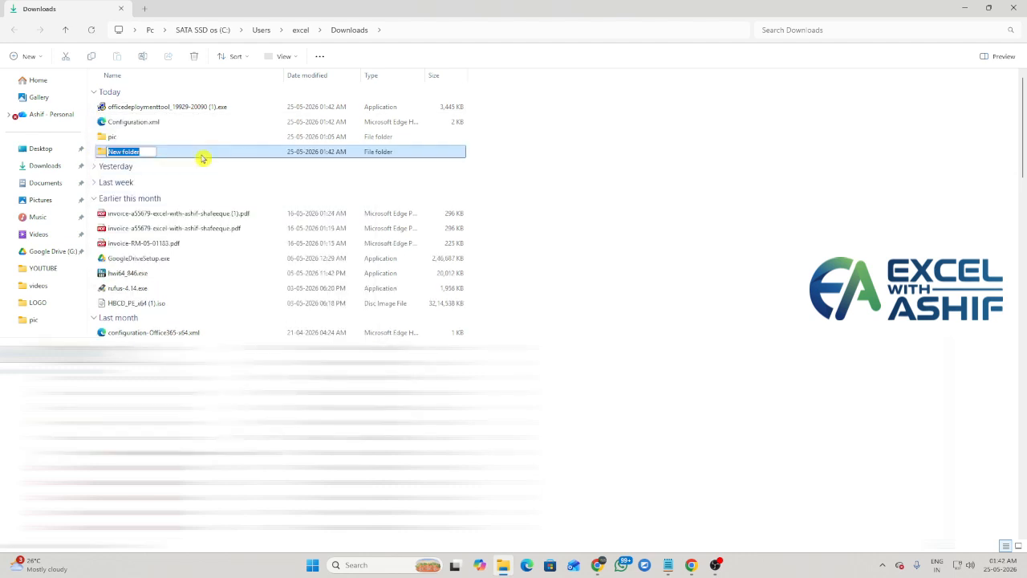
left_click(100, 106)
left_click(100, 106)
left_click(135, 121, "ctrl")
left_click_drag(140, 119, 147, 157)
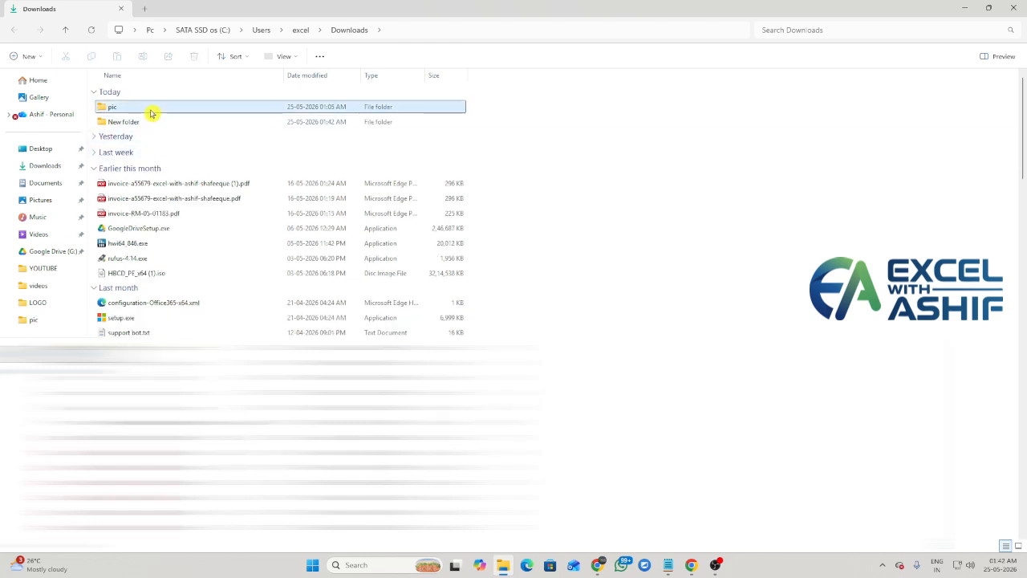
double_click(151, 121)
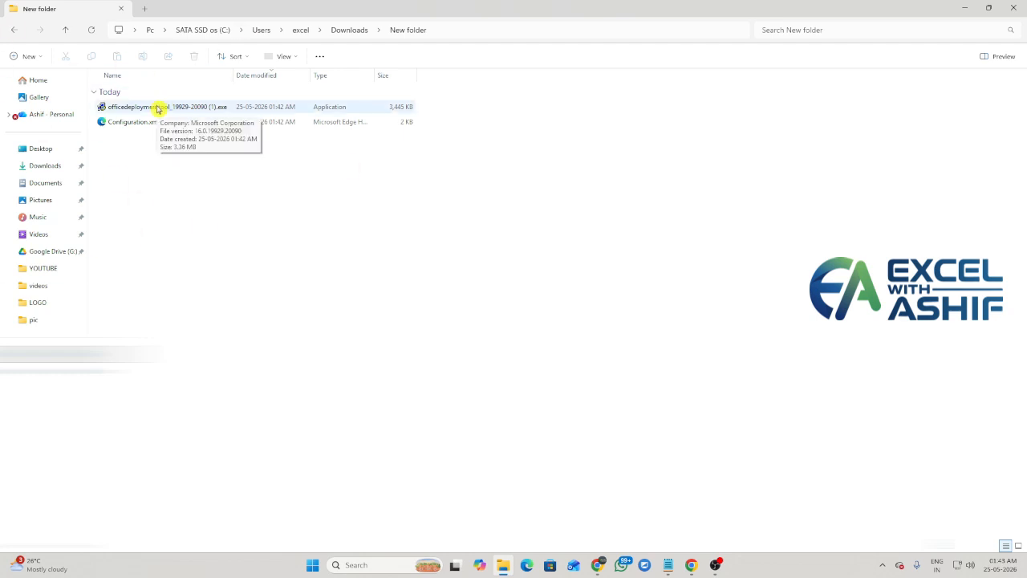
left_click(12, 32)
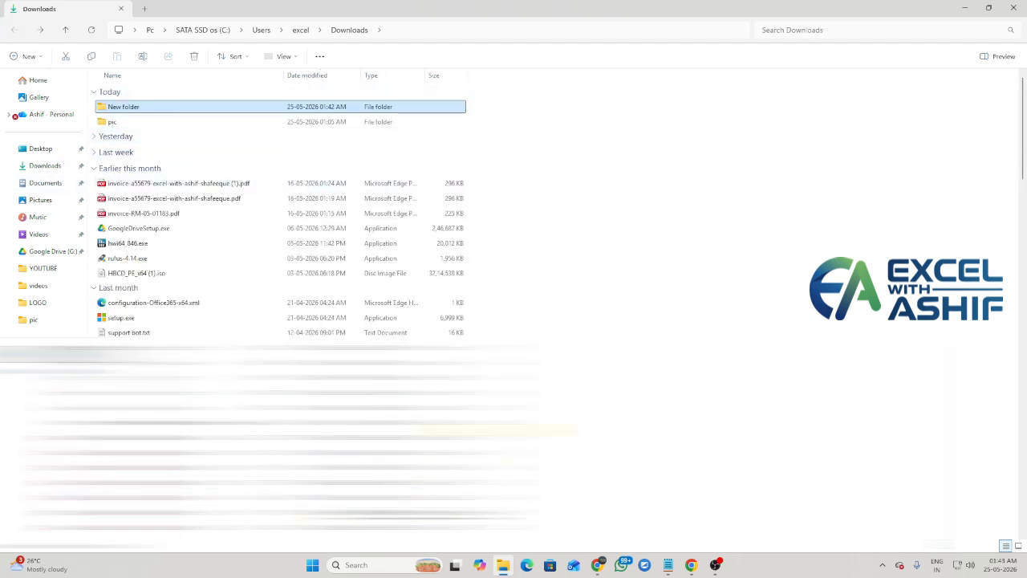
Copy the Google Drive link from Notepad and open it in a new Chrome tab
left_click(668, 565)
left_click_drag(257, 124, 177, 78)
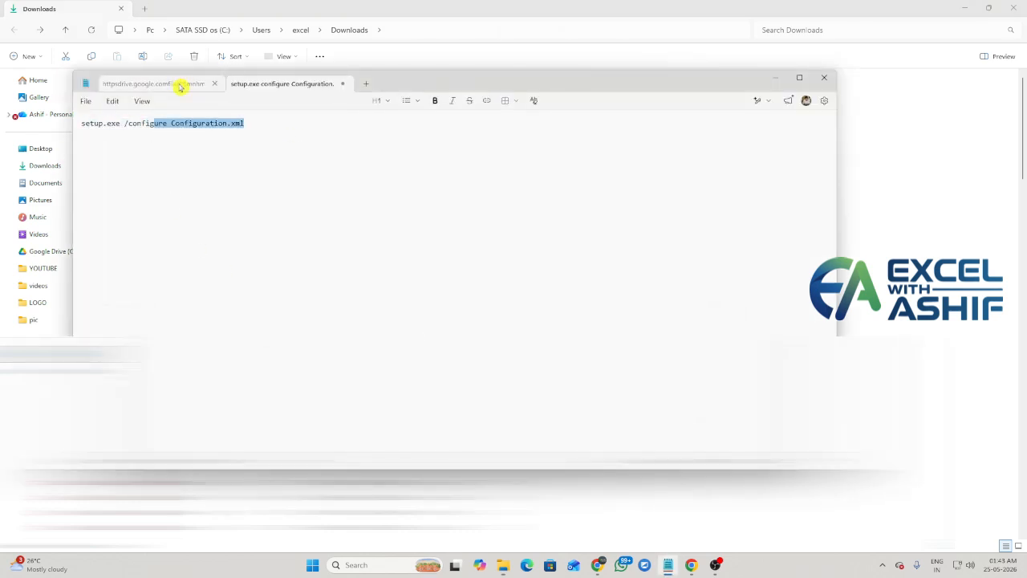
left_click(178, 84)
left_click_drag(519, 145, 3, 141)
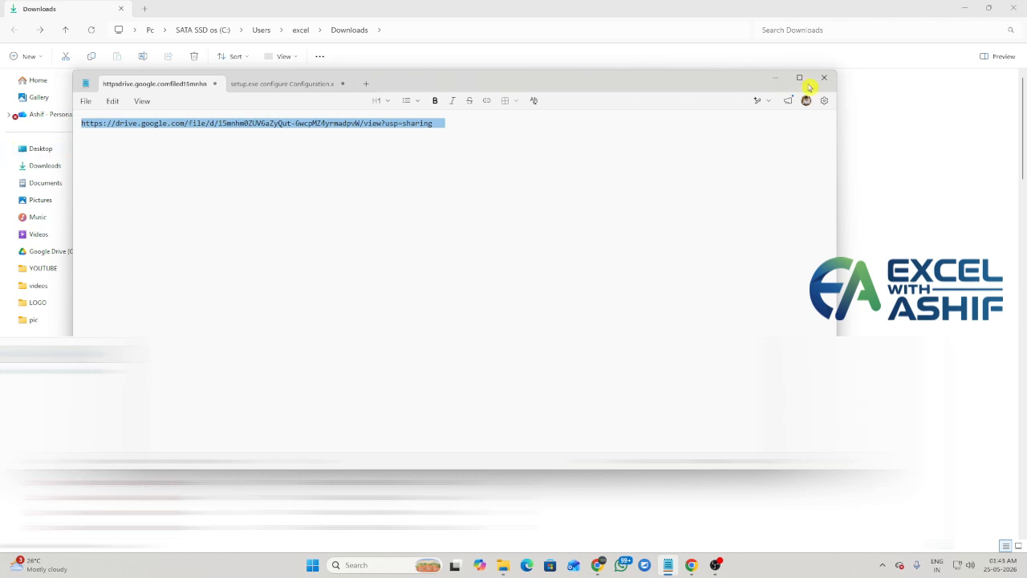
left_click(773, 79)
left_click(690, 565)
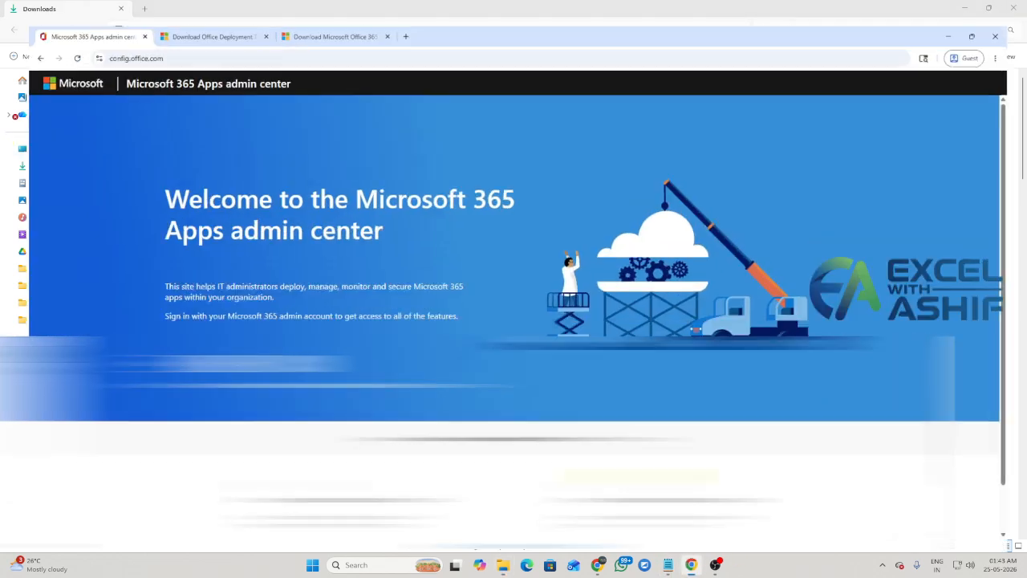
left_click(287, 14)
left_click(391, 11)
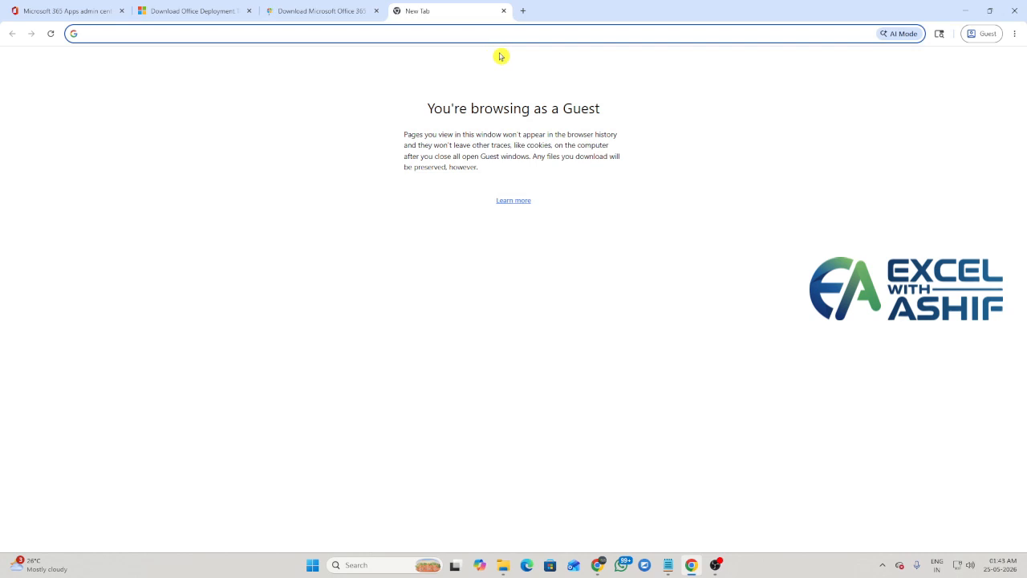
key("Return")
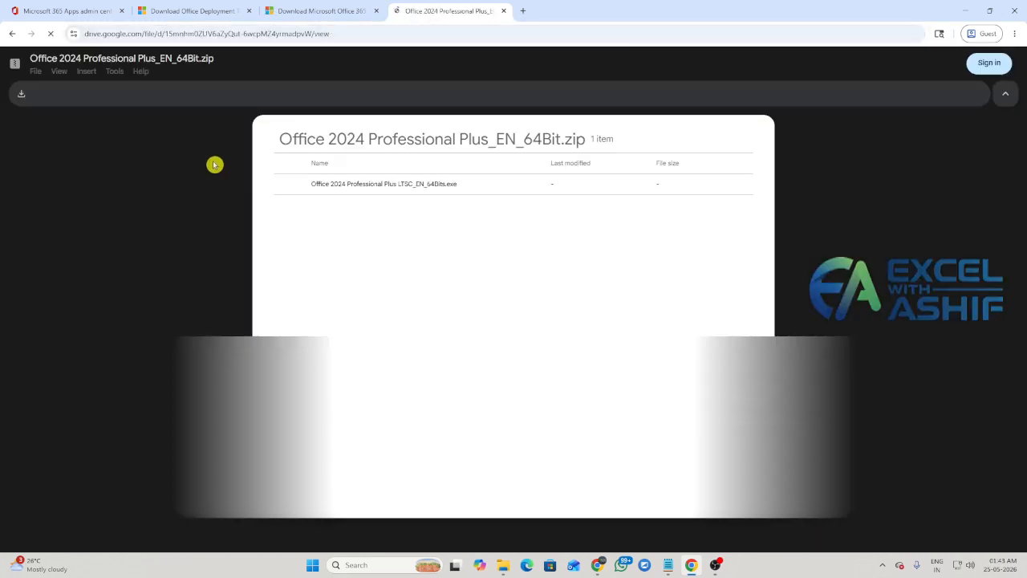
Download Office 2024 Professional Plus_EN_64Bit.zip from Google Drive, saving it to Downloads
left_click(22, 95)
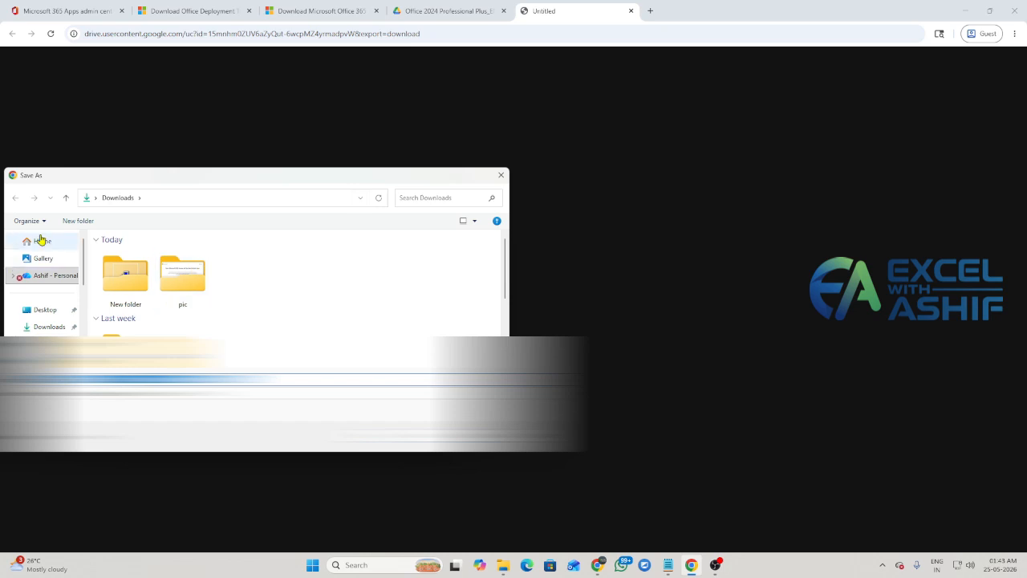
left_click(49, 327)
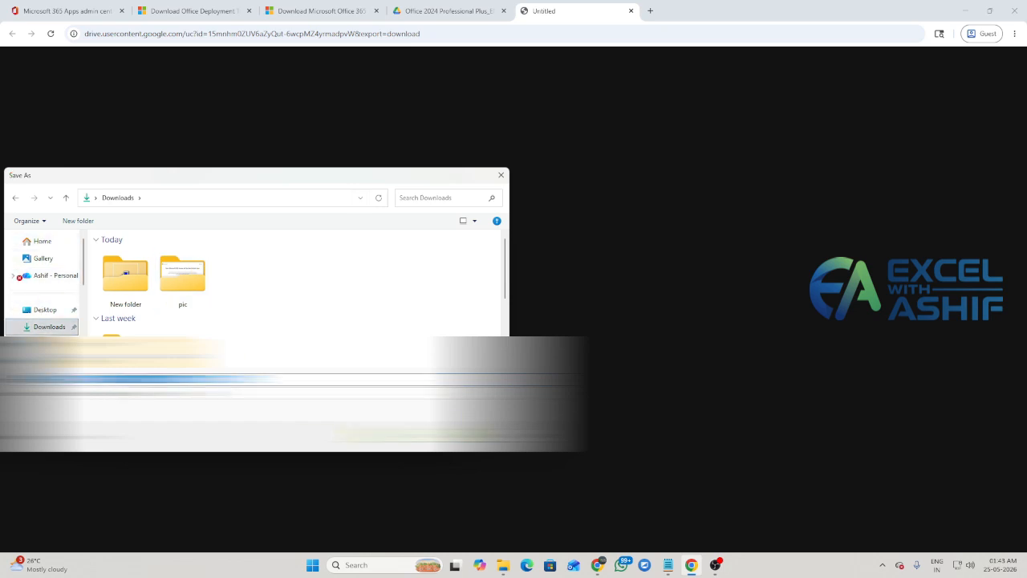
key("Return")
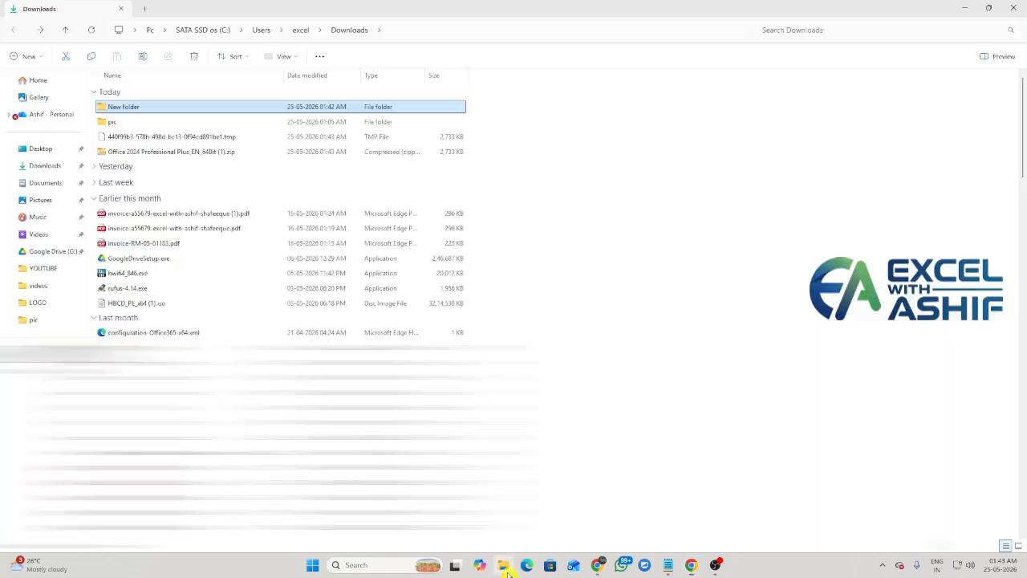
Locate Office 2024 Professional Plus_EN_64Bit (1).zip in Downloads, then bring up Windows search
left_click(503, 564)
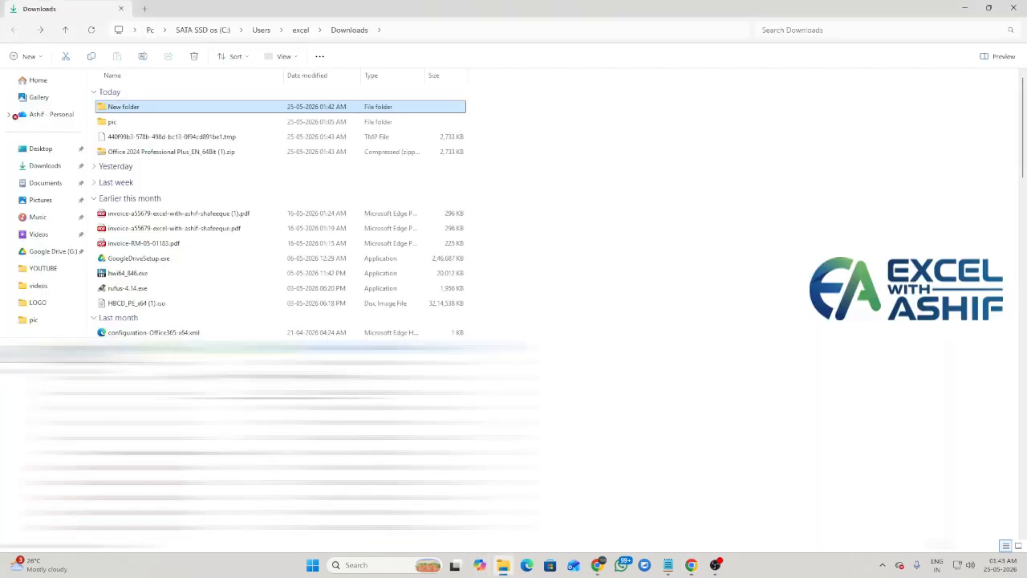
left_click(149, 153)
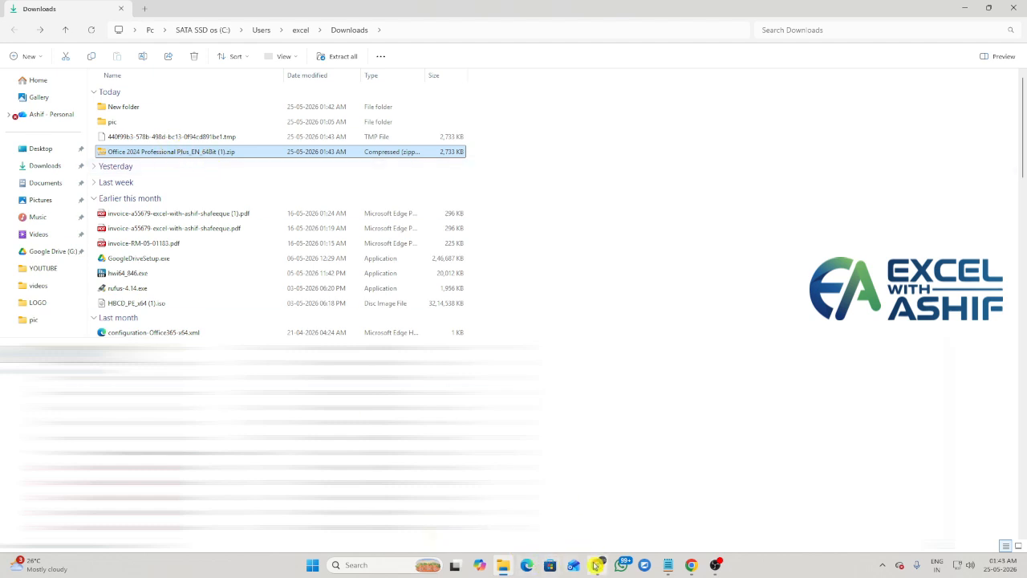
mouse_move(596, 564)
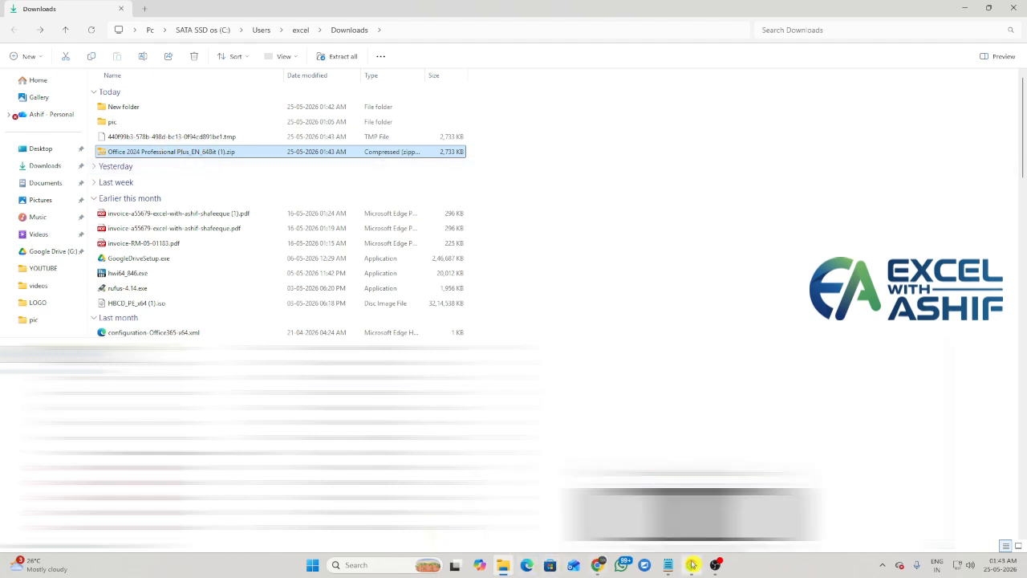
left_click(691, 565)
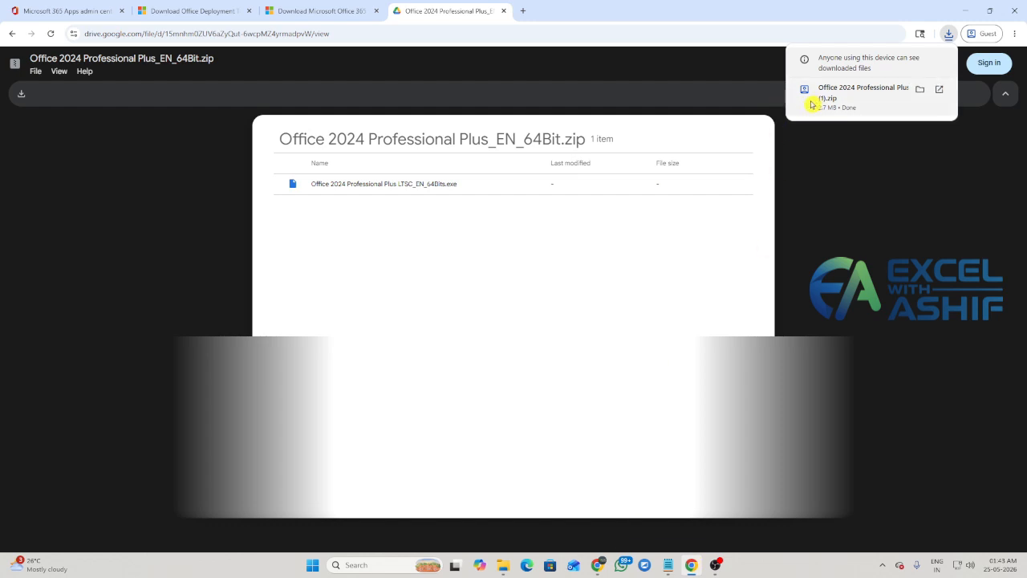
left_click(921, 89)
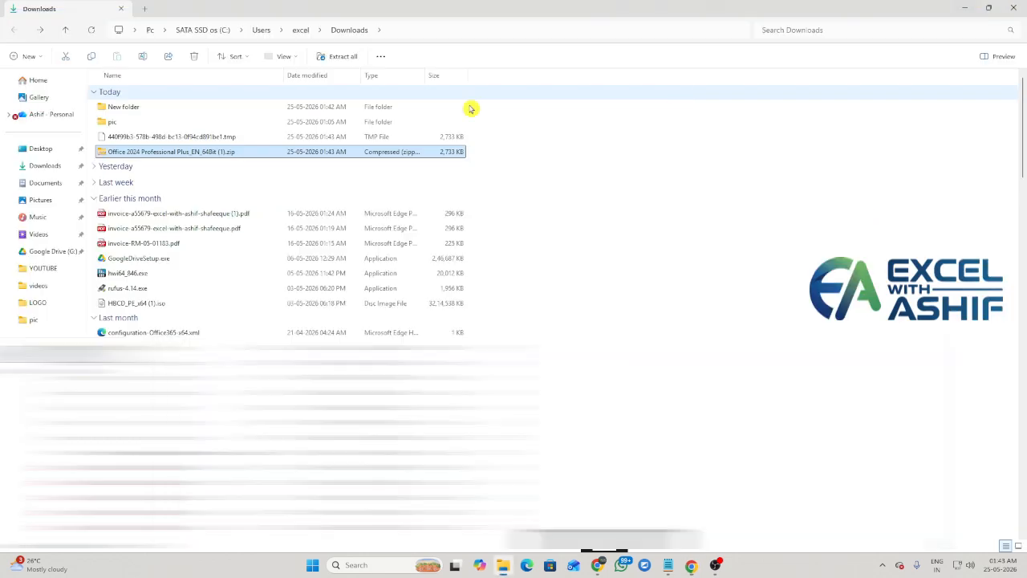
left_click(163, 152)
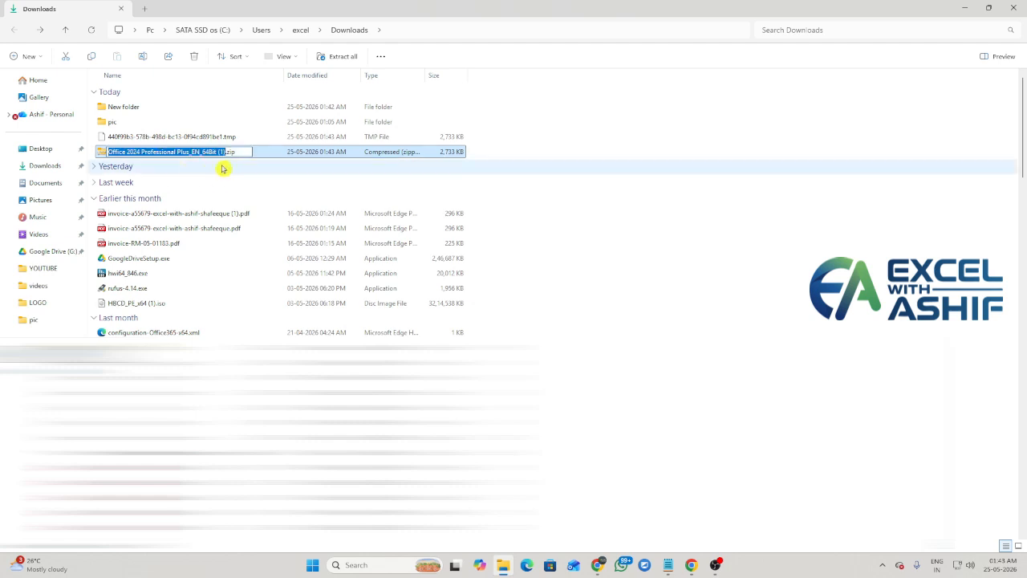
left_click(265, 154)
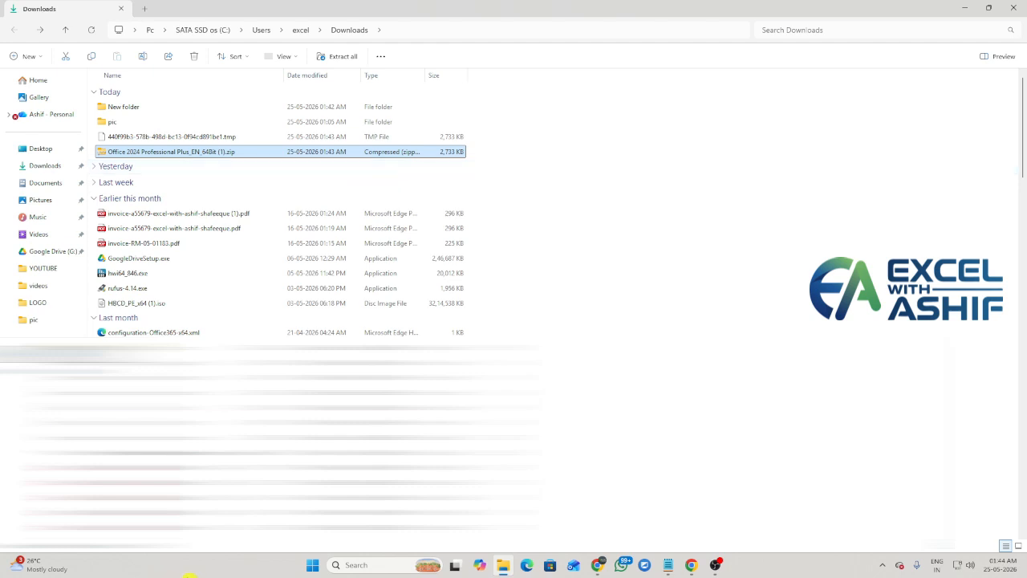
left_click(366, 570)
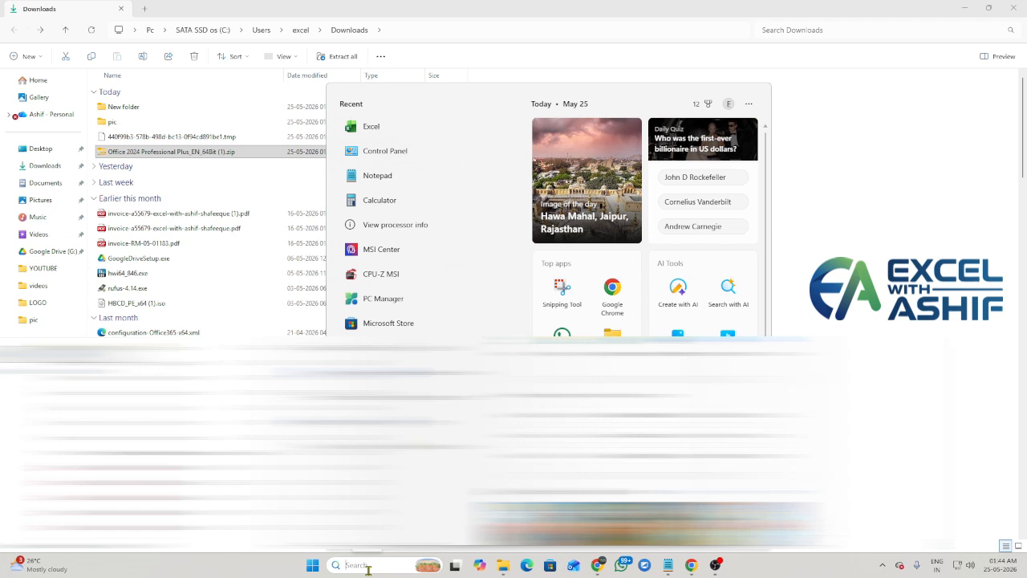
Open Control Panel via 'contr' search, set Category view, and go to Programs > Uninstall a program
type("contr")
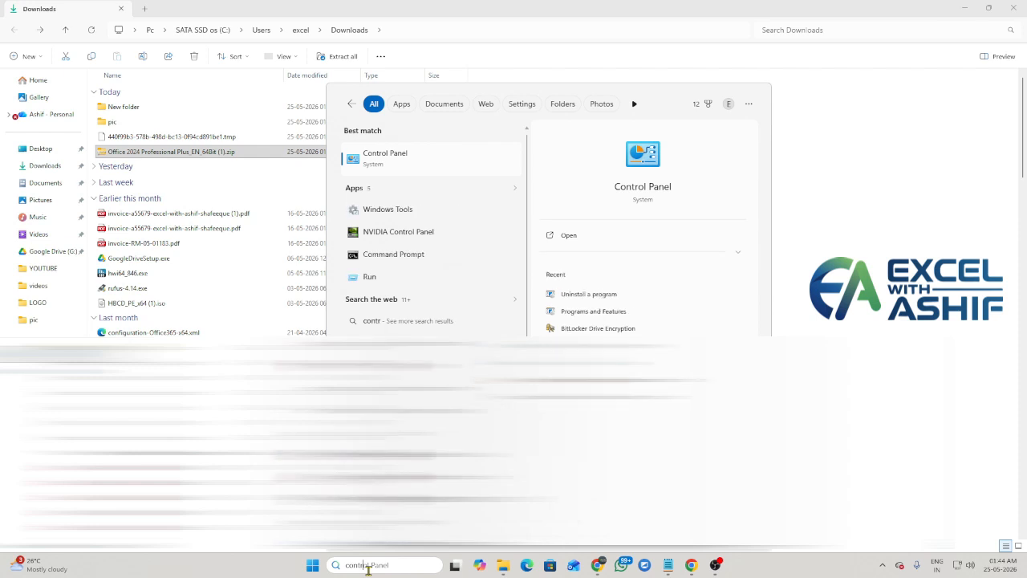
key("Return")
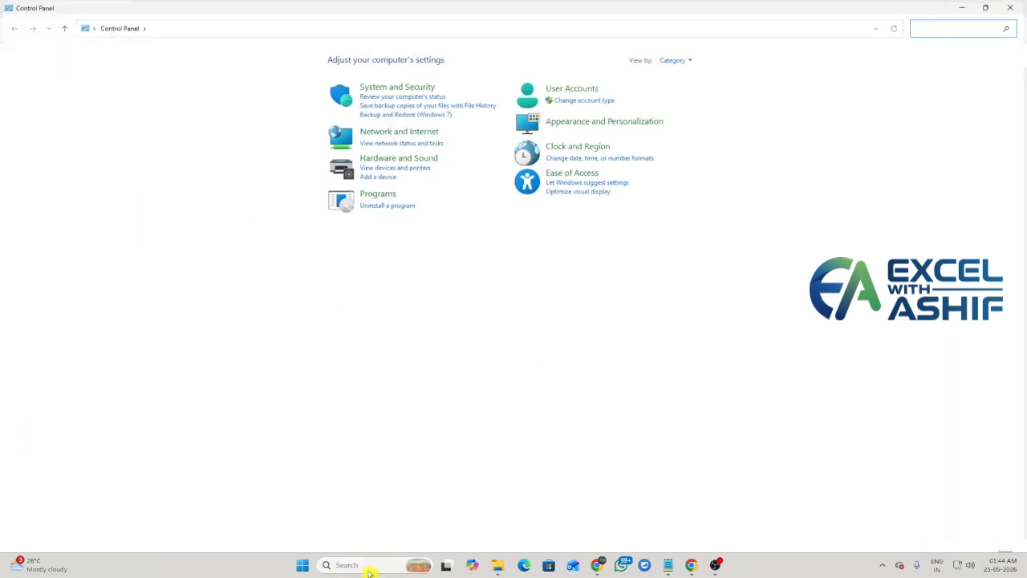
left_click(678, 61)
left_click(691, 89)
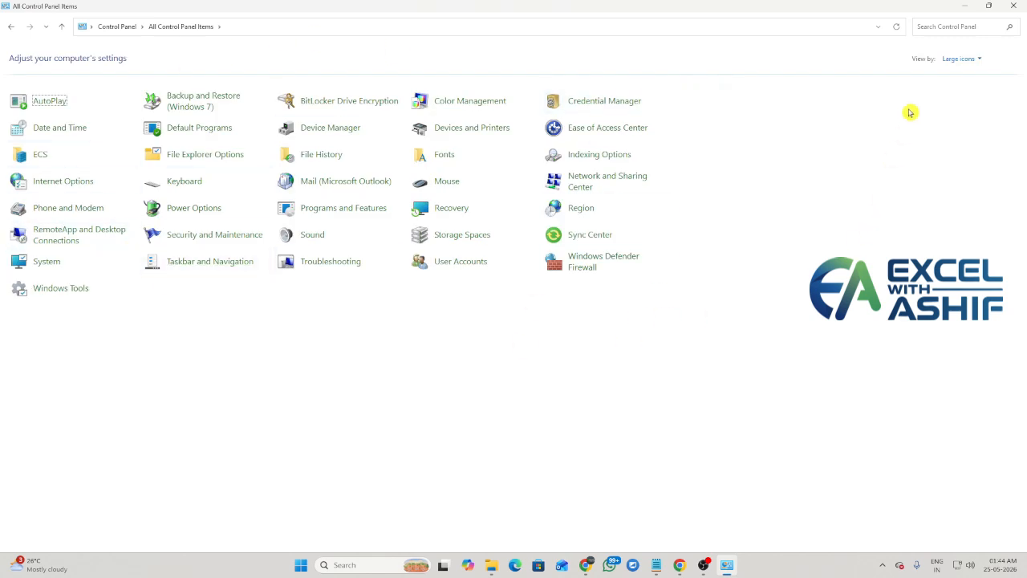
left_click(972, 59)
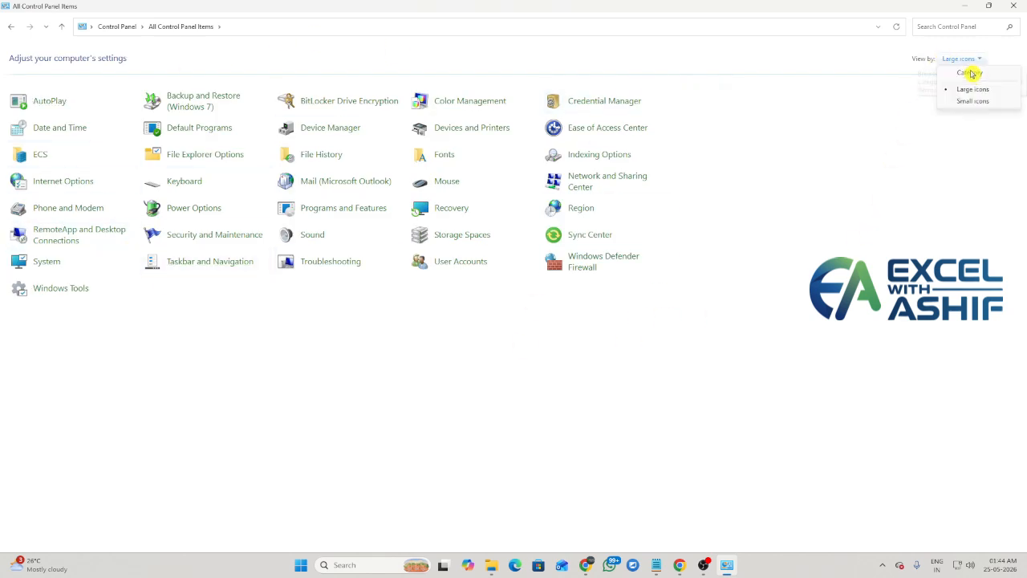
left_click(969, 73)
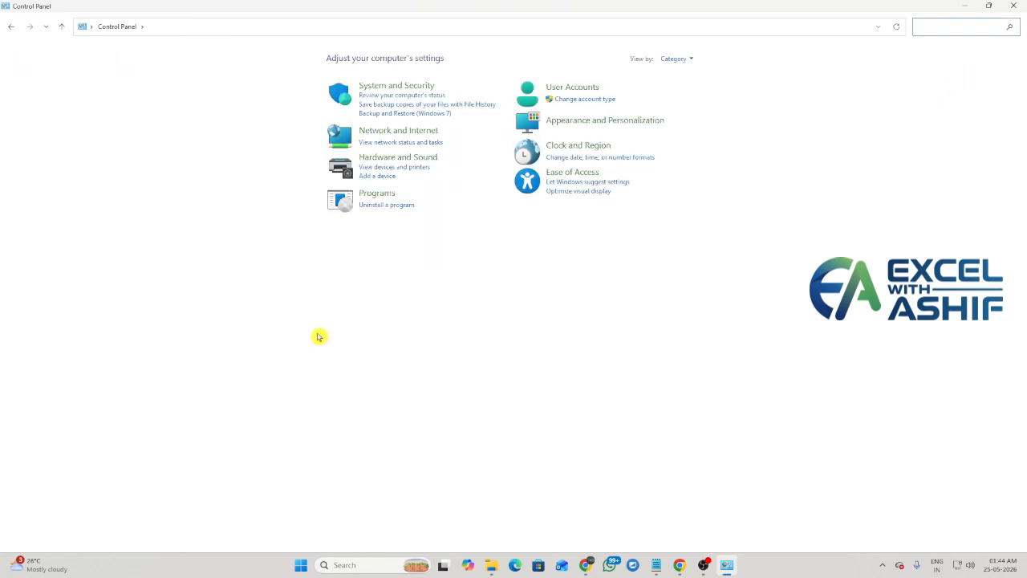
left_click(383, 206)
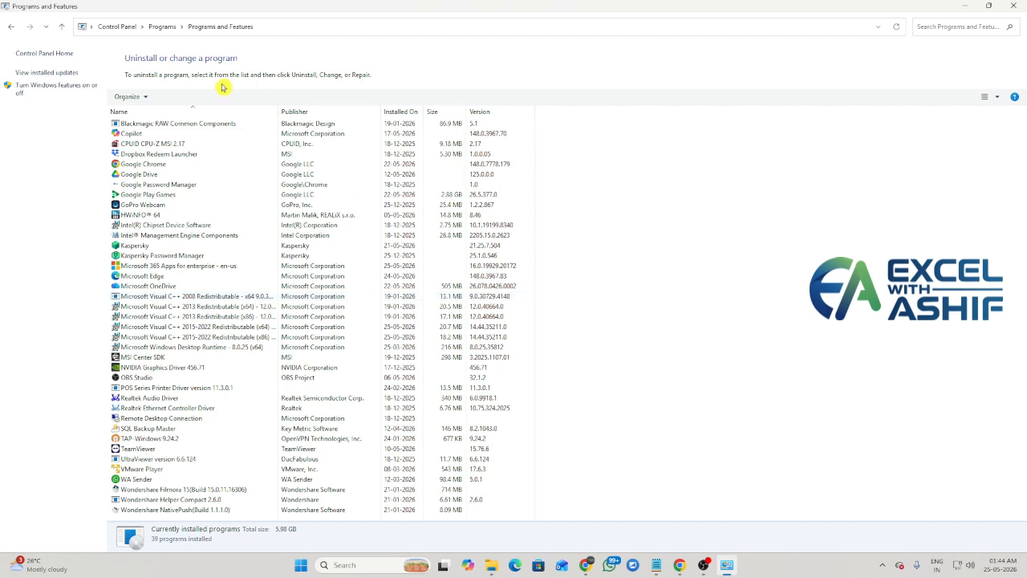
Filter installed programs by 'micros' and select Microsoft 365 Apps for enterprise
left_click(960, 24)
type("micros")
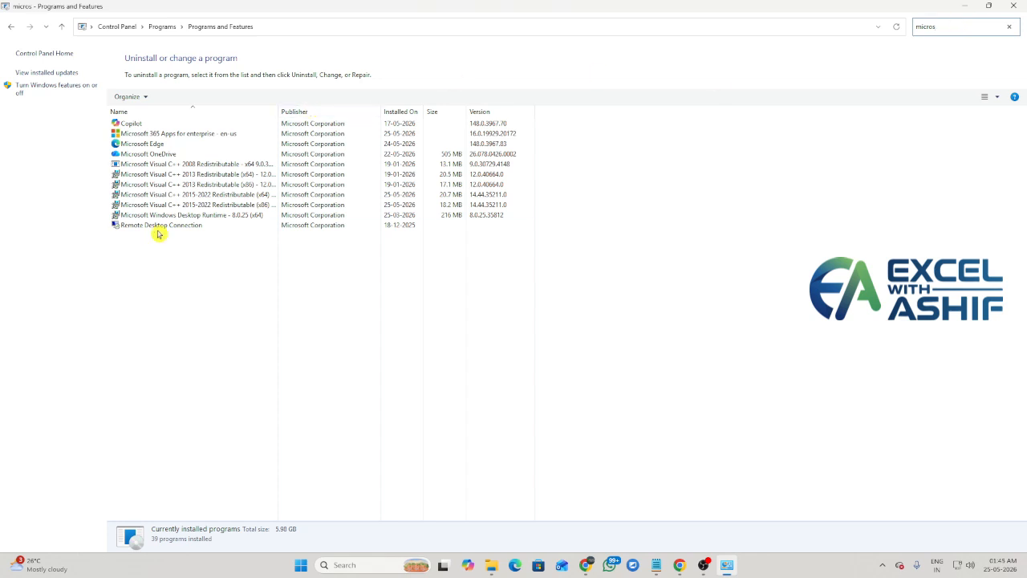
left_click(131, 135)
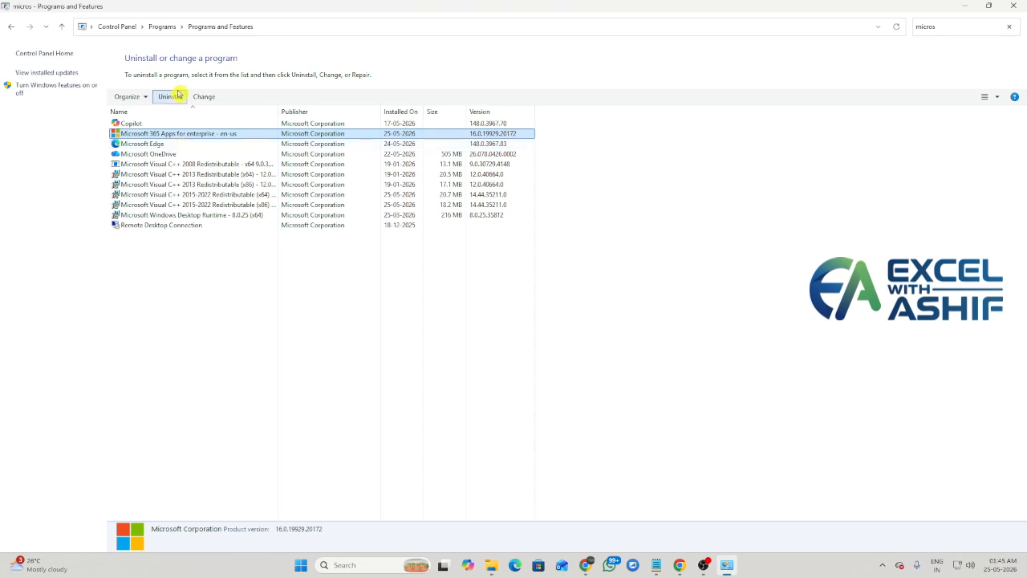
left_click(341, 564)
type("excel")
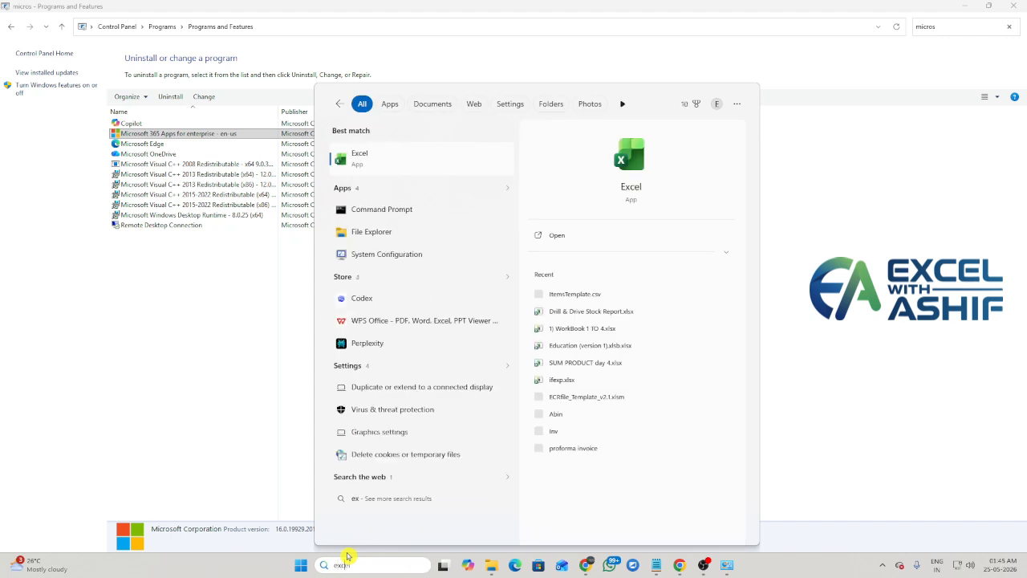
key("Return")
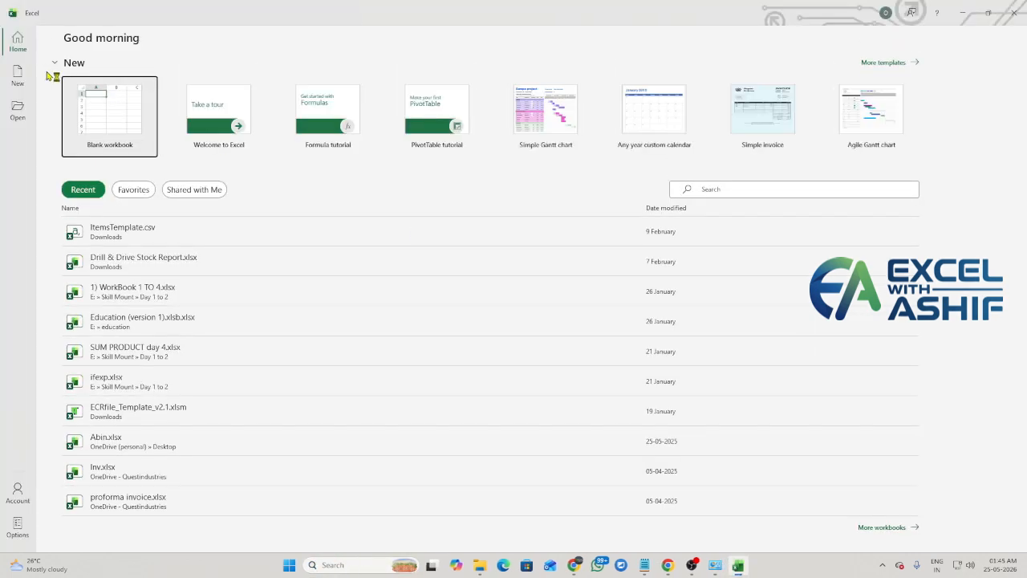
left_click(120, 118)
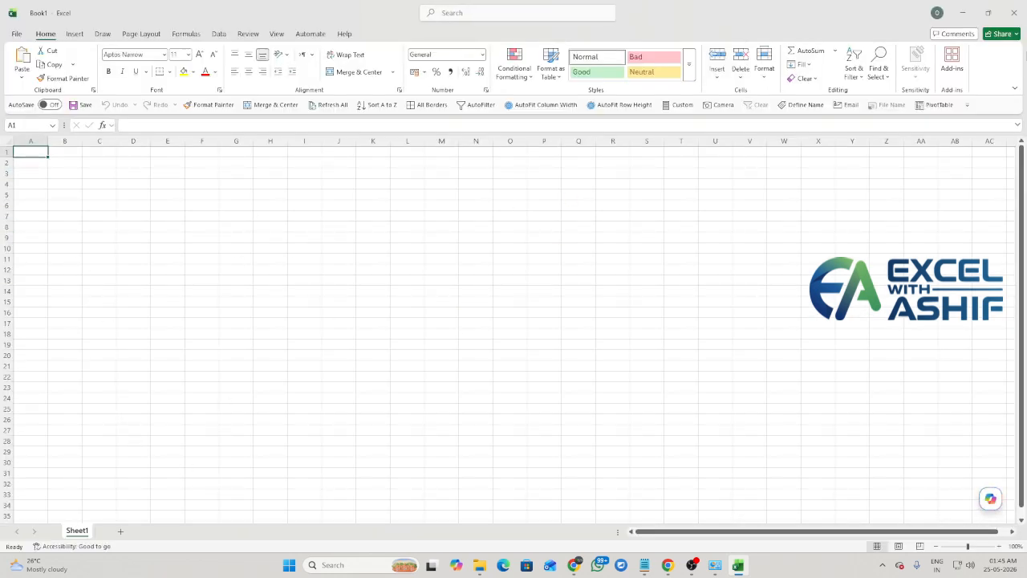
left_click(1021, 7)
left_click(149, 134)
Uninstall Microsoft 365 Apps for enterprise, confirming removal of Microsoft 365 and Office
right_click(149, 136)
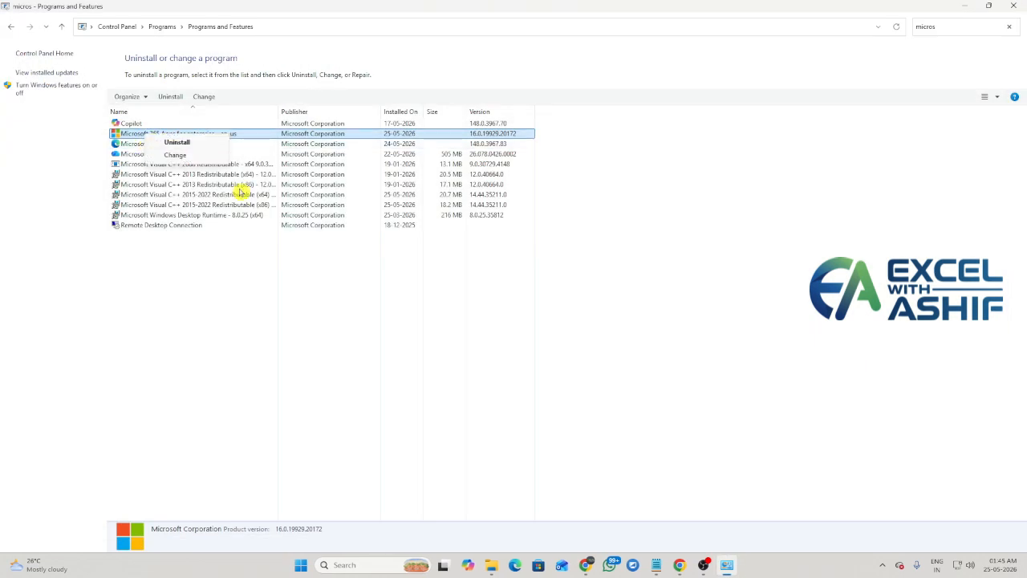
left_click(178, 143)
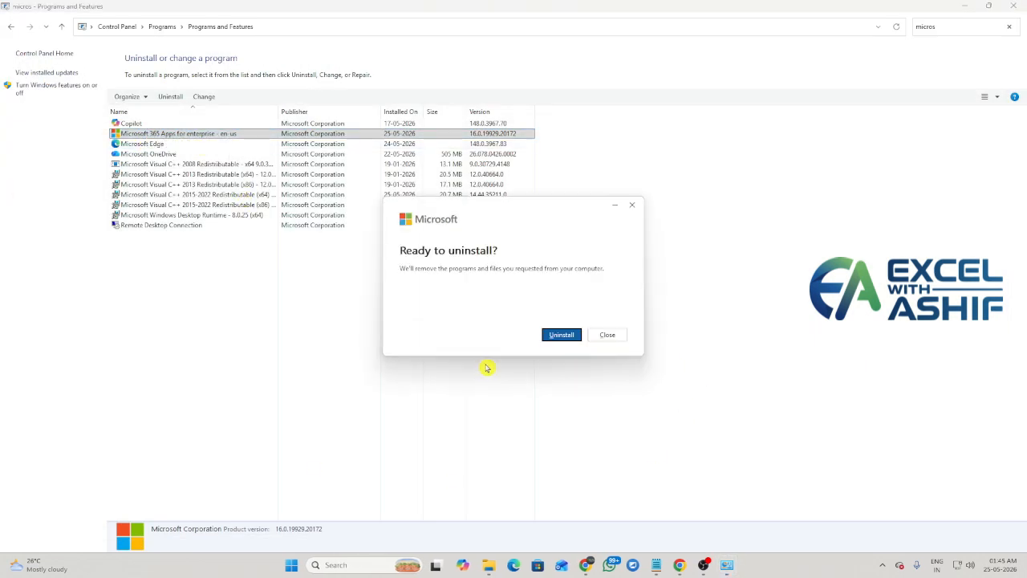
left_click(562, 336)
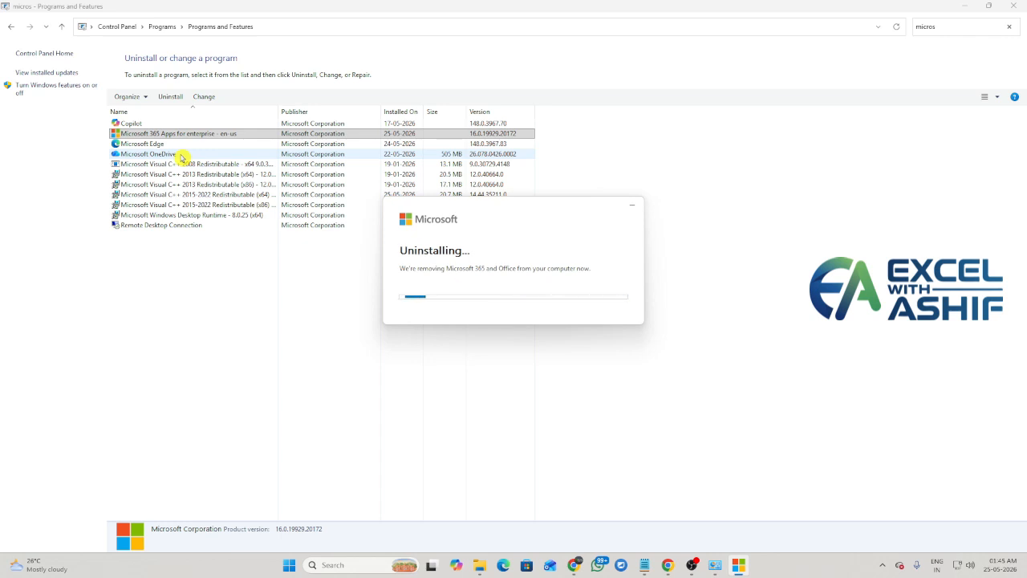
Dismiss the 'Done uninstalling!' message once Office is removed, then close Programs and Features
left_click(213, 135)
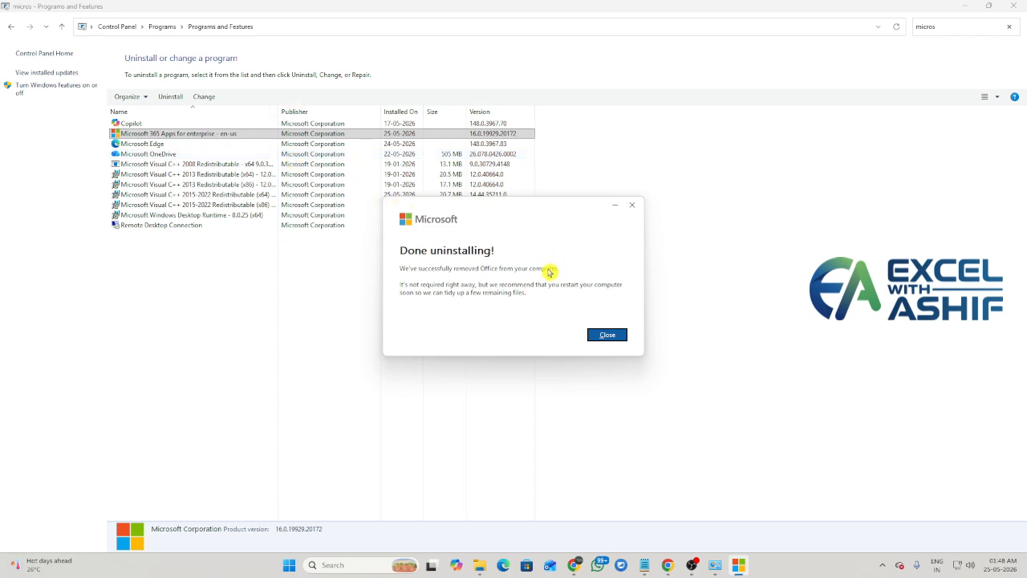
left_click(607, 337)
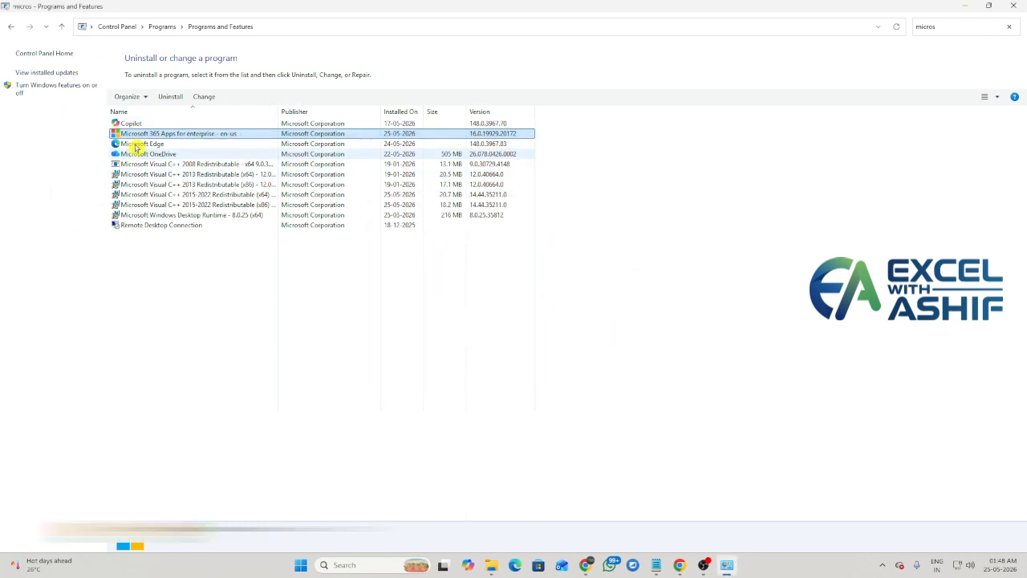
left_click(1013, 6)
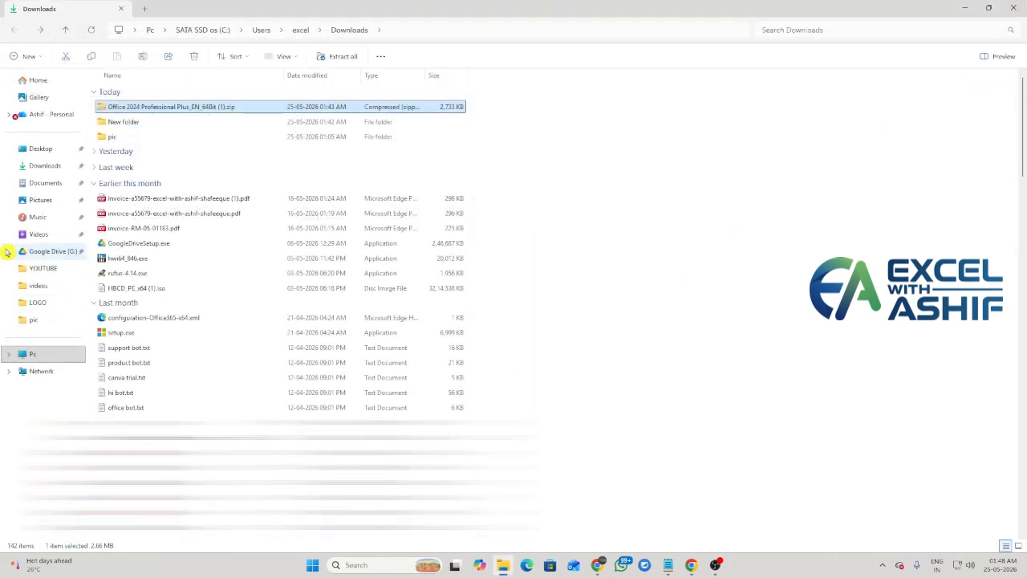
Check New folder in Downloads, then extract the Office 2024 zip into its suggested folder
left_click(50, 166)
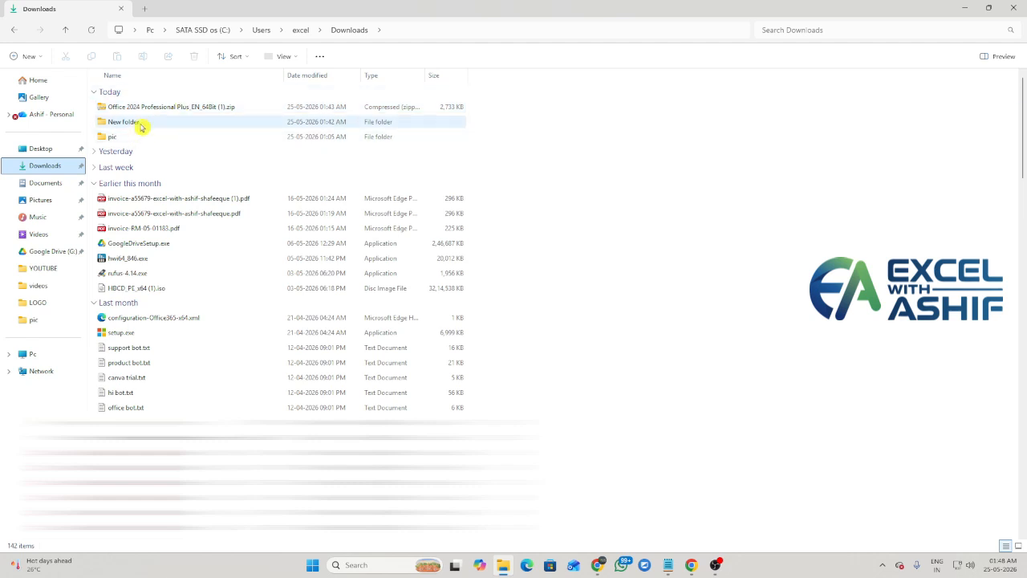
double_click(140, 126)
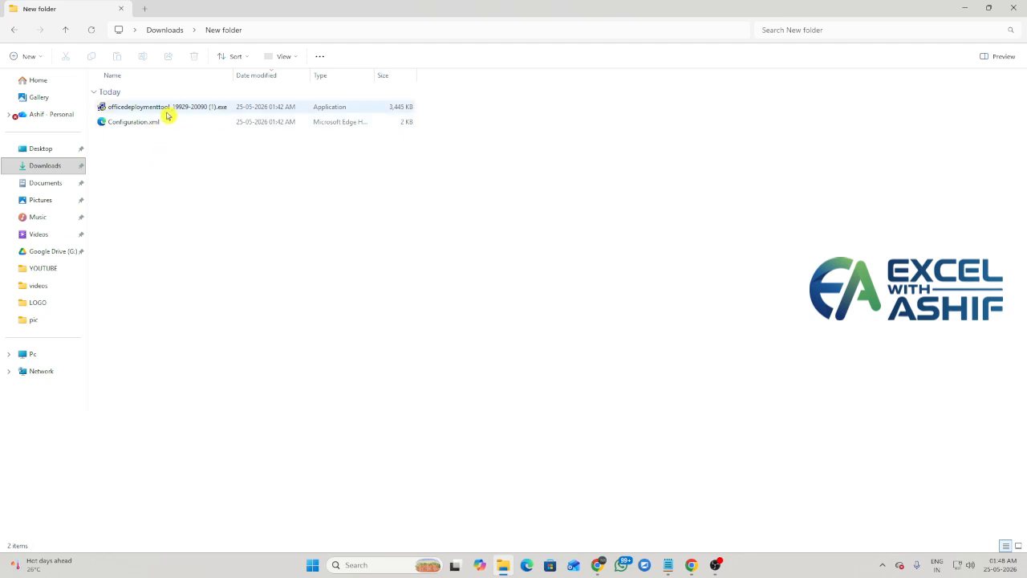
left_click(13, 33)
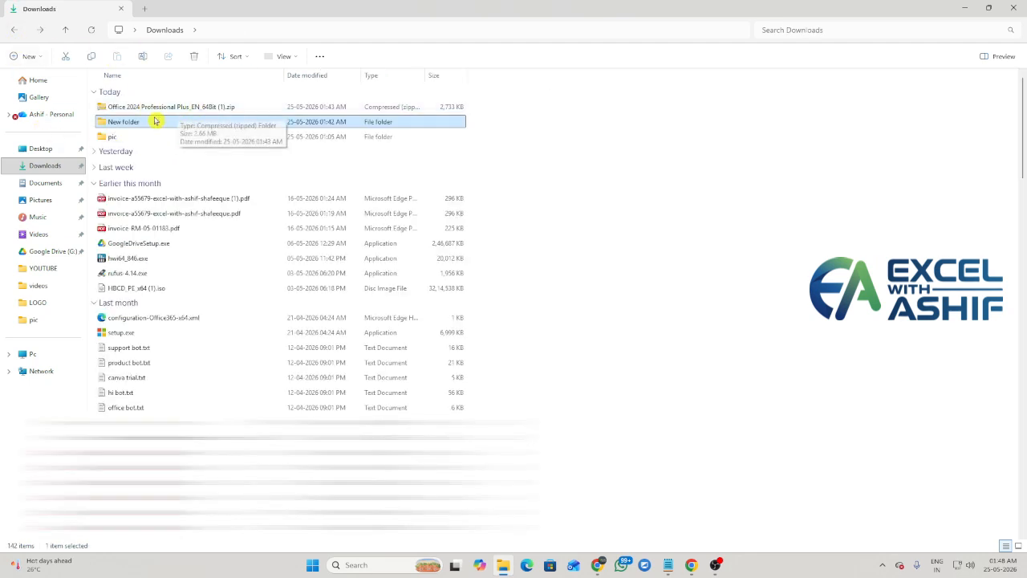
left_click(180, 109)
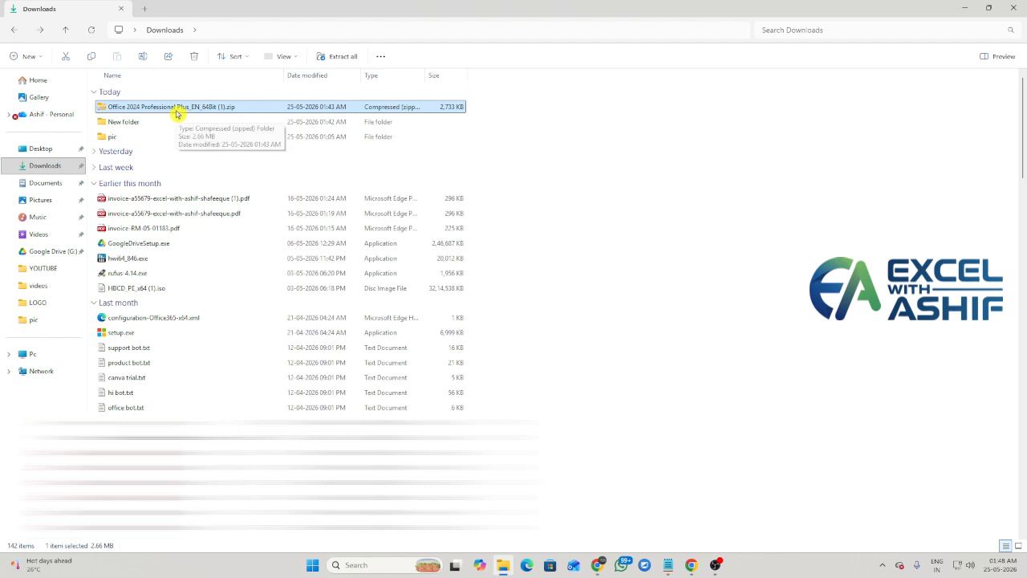
right_click(178, 110)
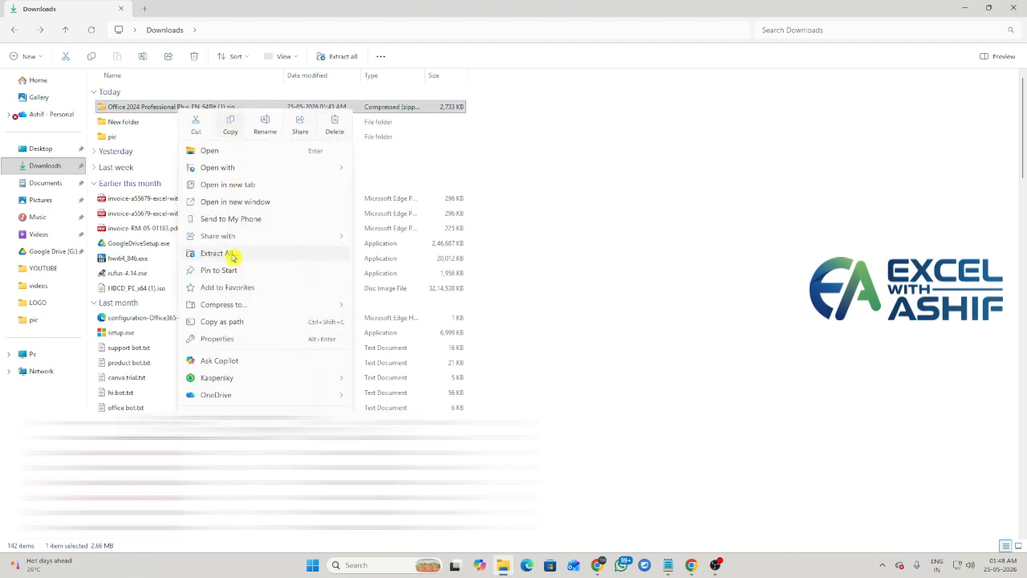
left_click(246, 255)
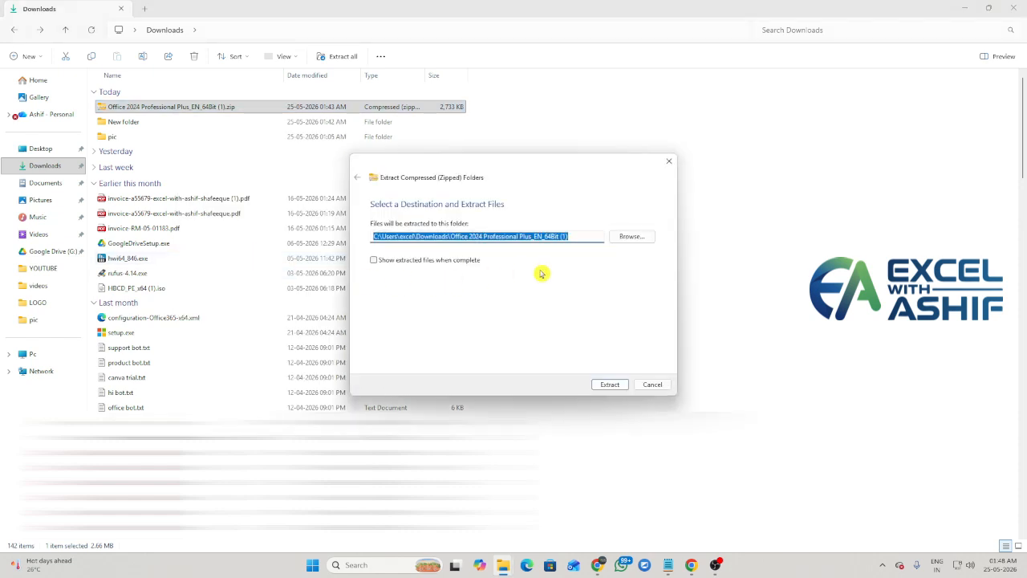
left_click(610, 385)
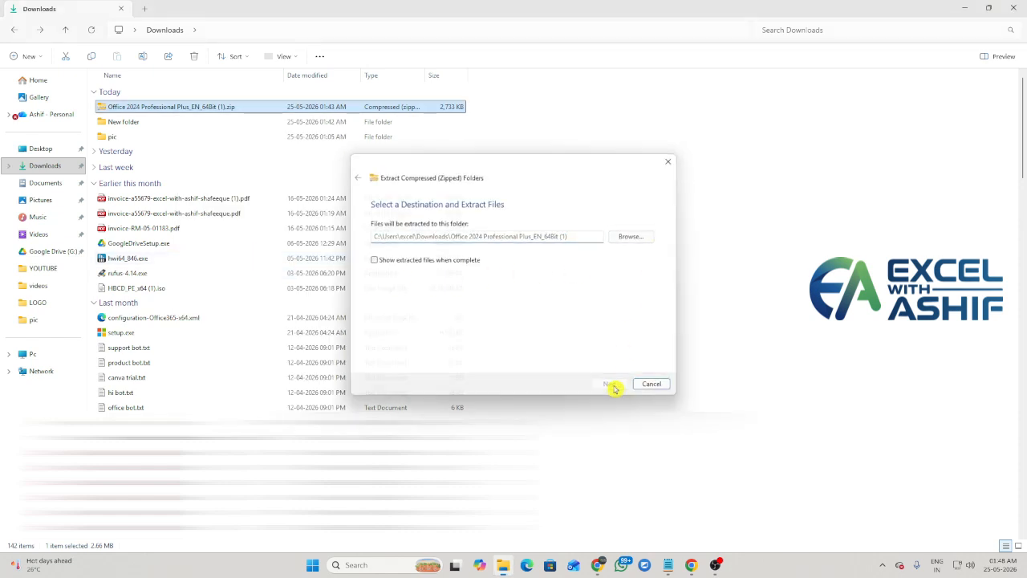
Delete the original Office 2024 Professional Plus zip from Downloads
left_click(168, 155)
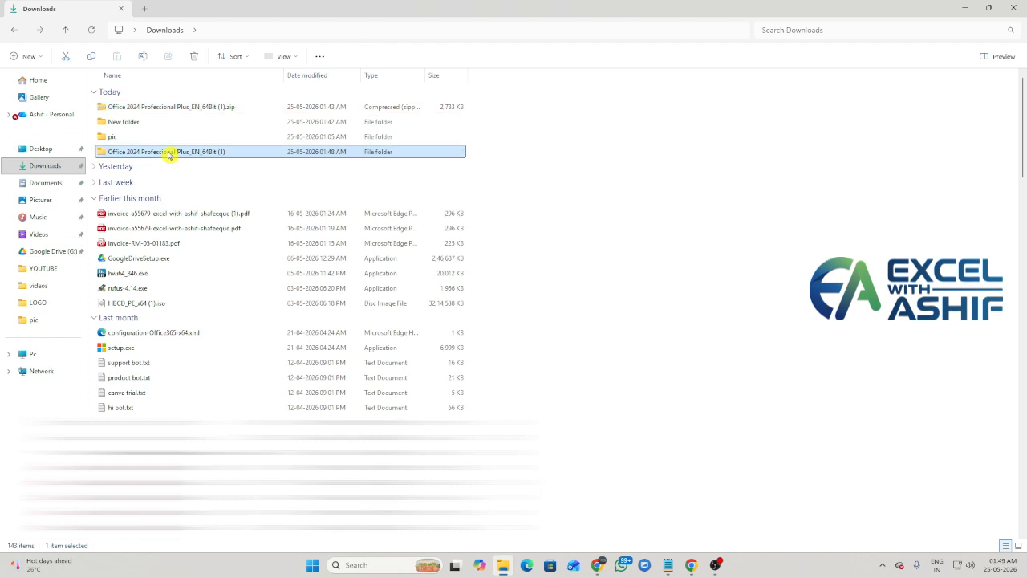
left_click(176, 106)
key("Delete")
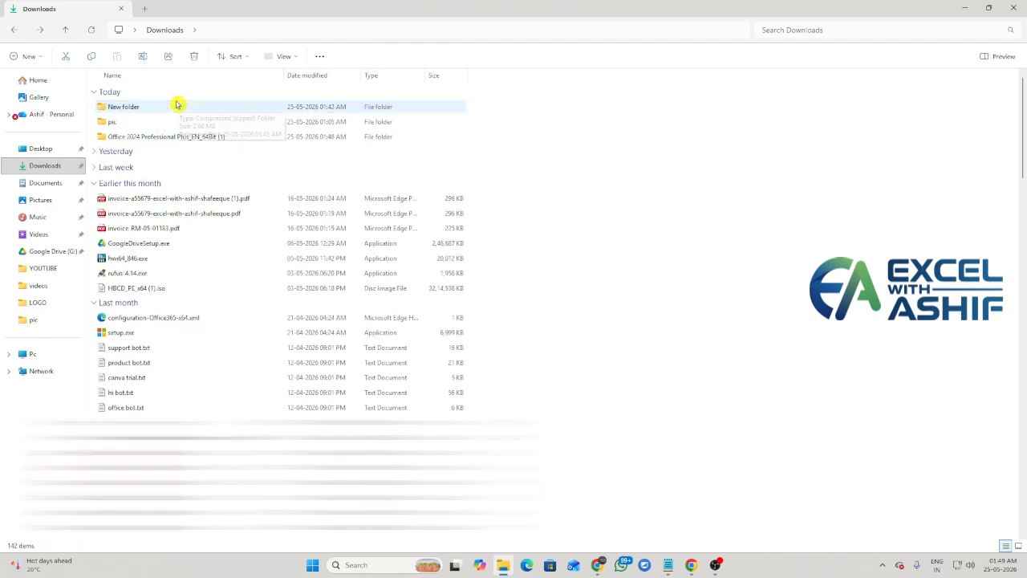
Run the Office 2024 LTSC installer exe as administrator and install it via the WinRAR dialog
double_click(163, 141)
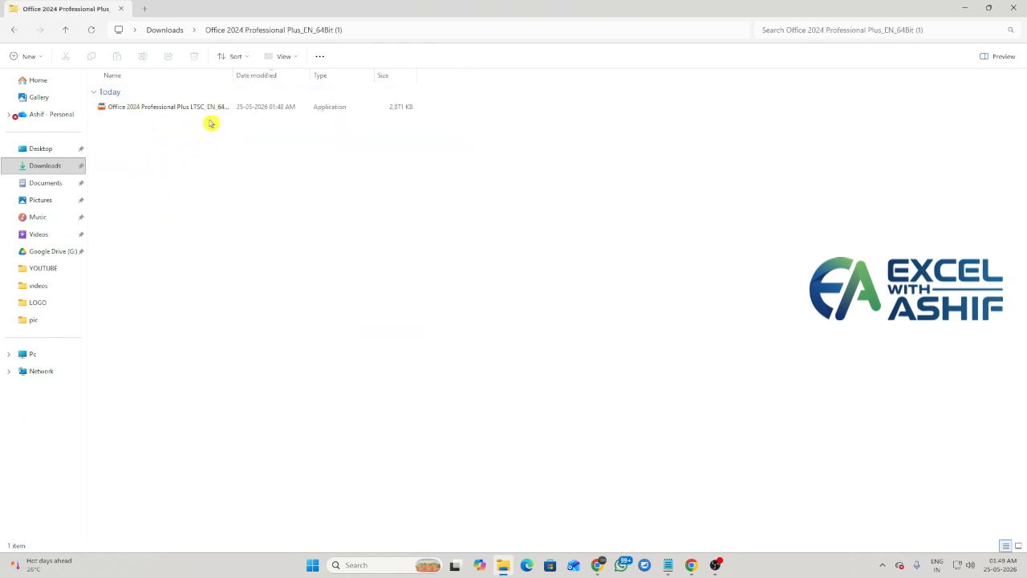
double_click(233, 75)
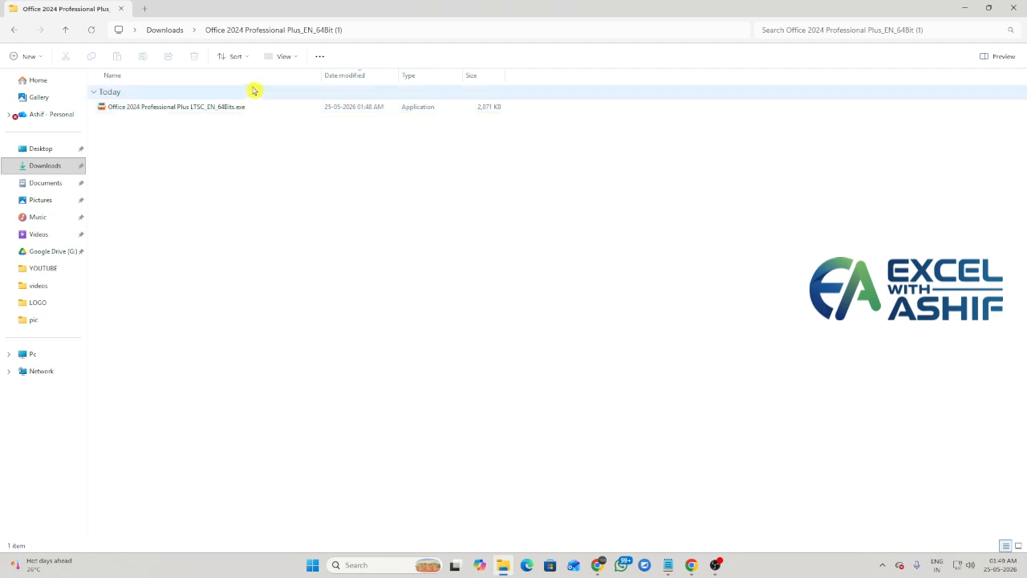
left_click(238, 108)
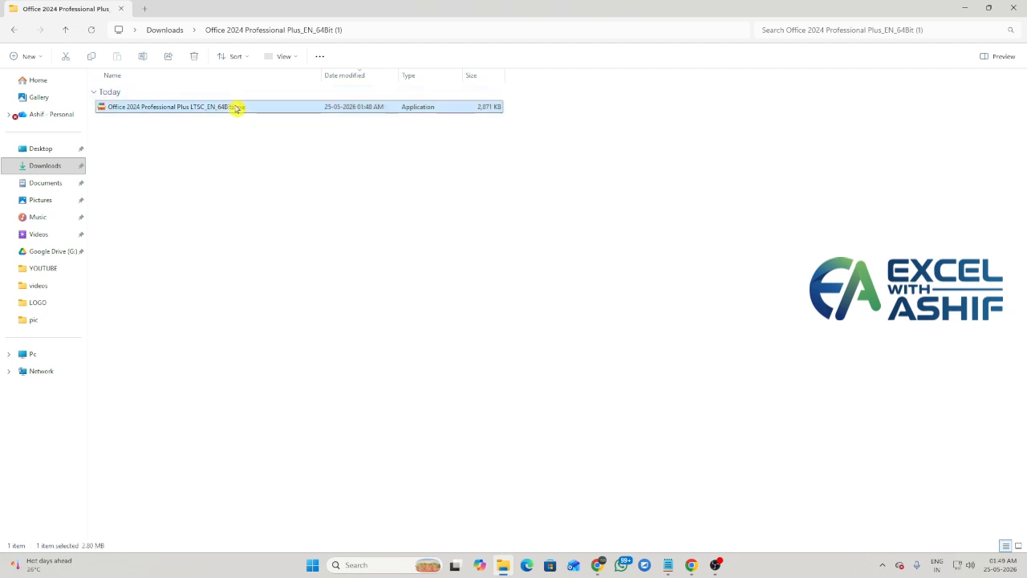
right_click(237, 108)
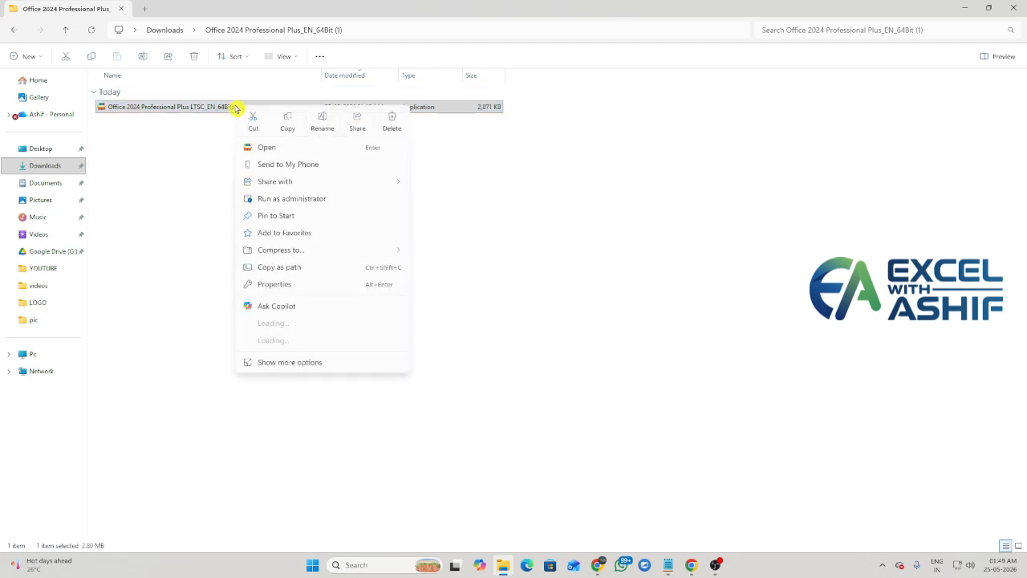
left_click(282, 202)
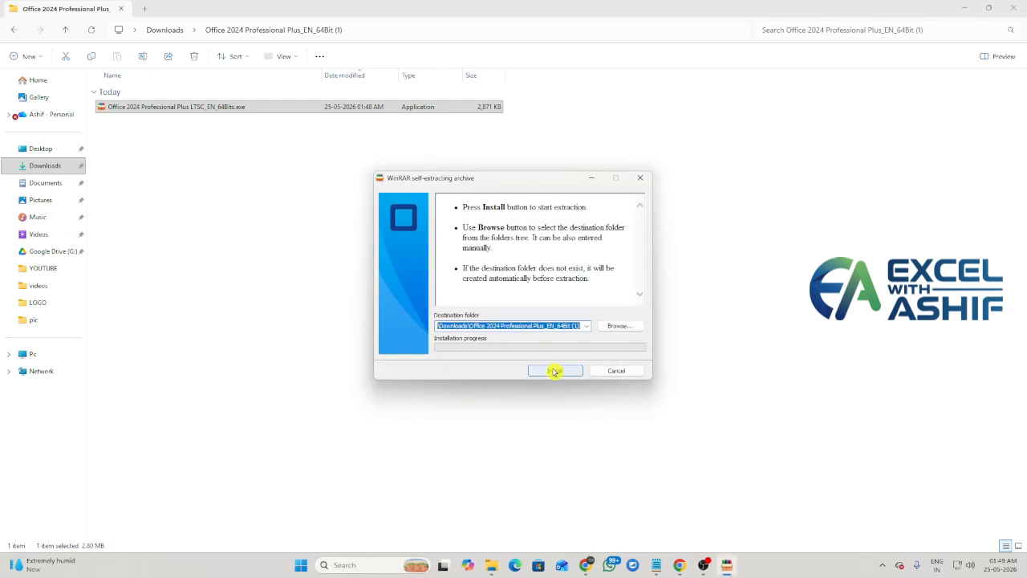
left_click(555, 371)
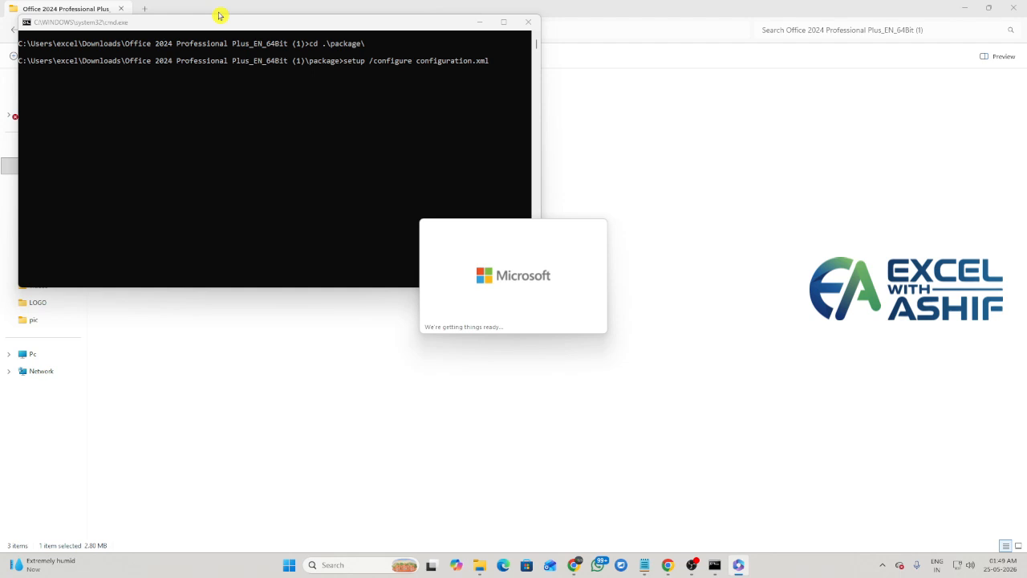
Close the command window and dismiss the 'You're all set' message once Office installs
left_click_drag(215, 25, 202, 328)
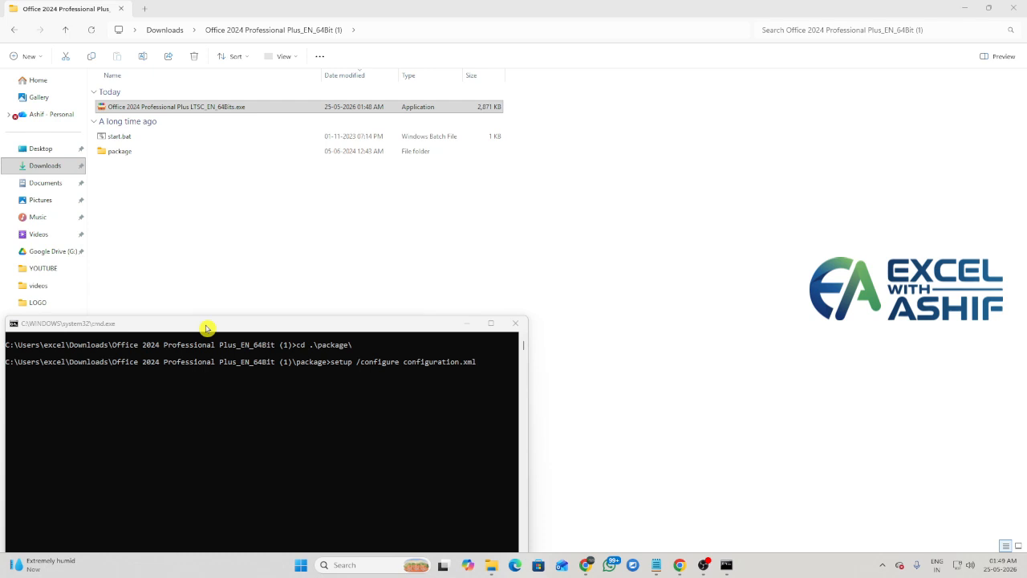
left_click_drag(487, 189, 595, 121)
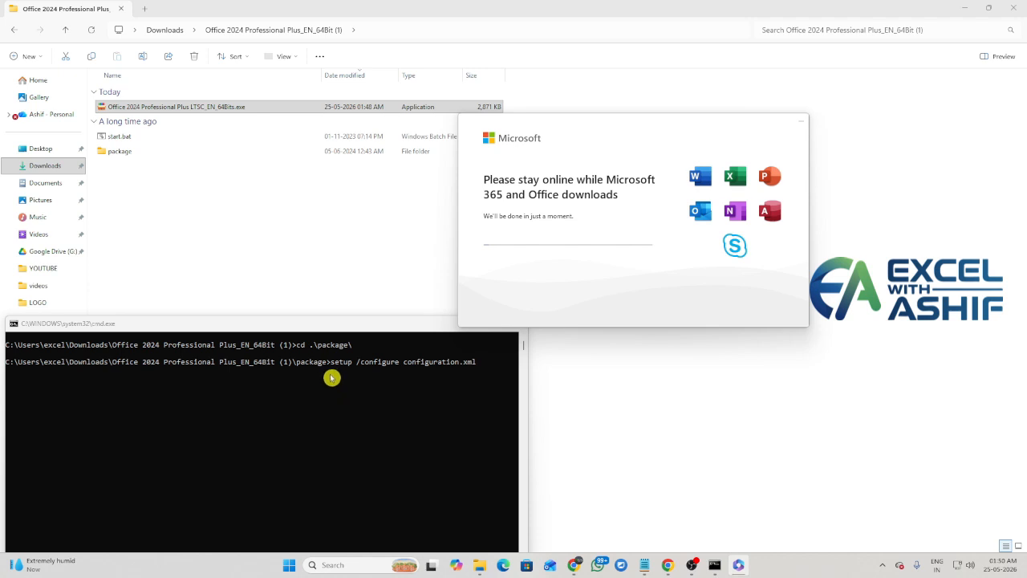
left_click(513, 323)
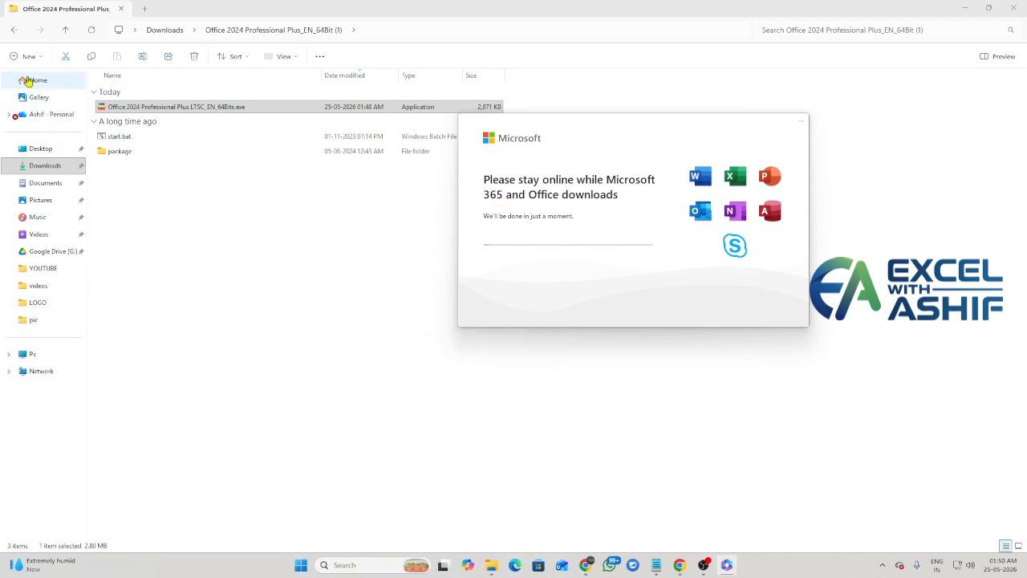
left_click_drag(575, 127, 377, 233)
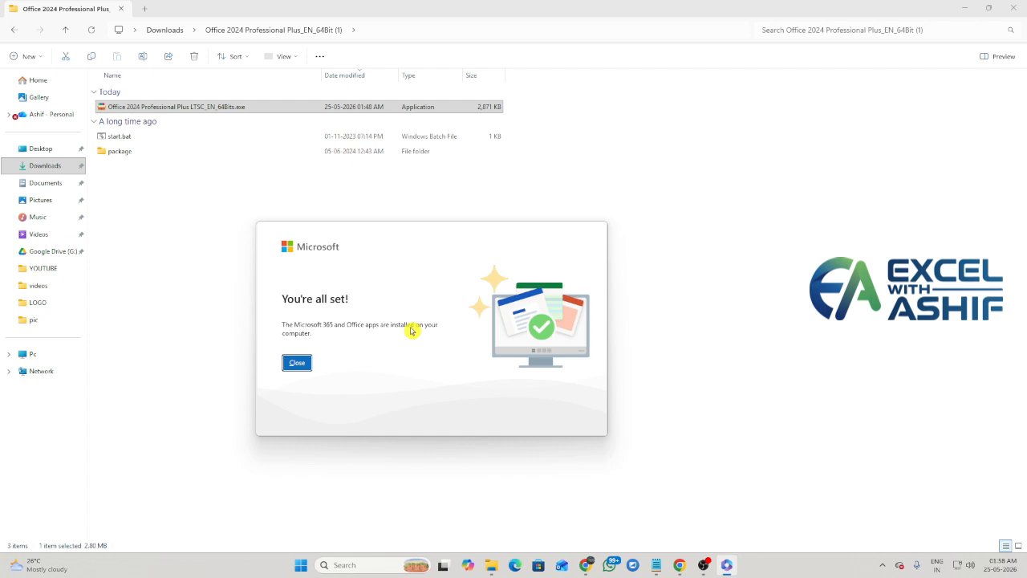
left_click(299, 365)
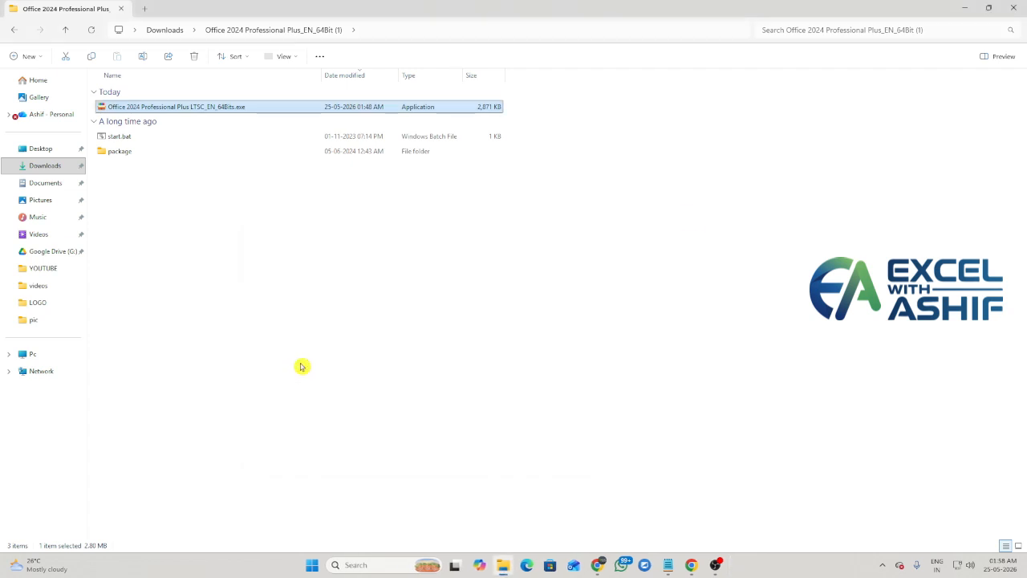
Close File Explorer, minimize Chrome and launch Access by searching 'ACC'
left_click(1014, 8)
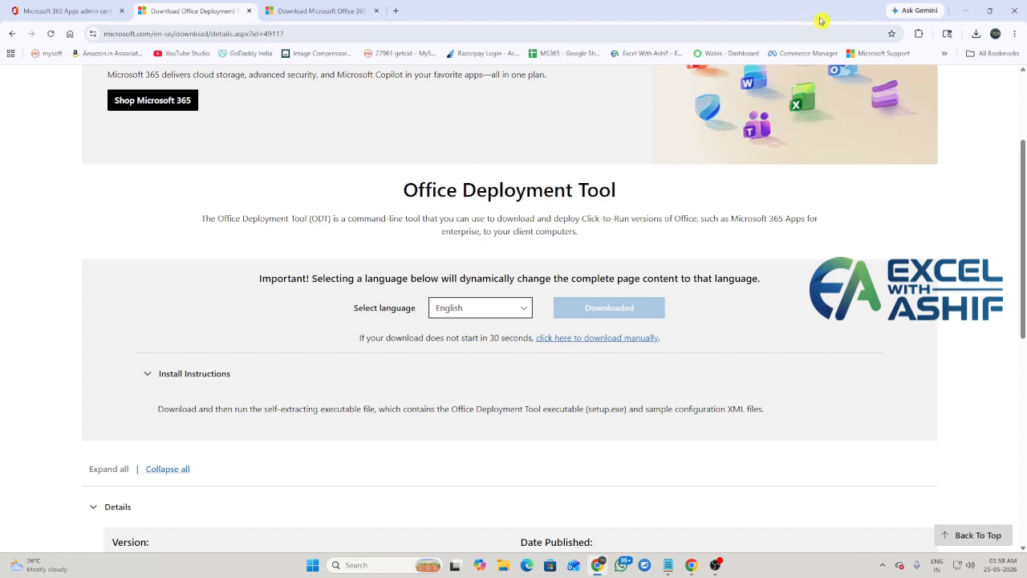
left_click(964, 16)
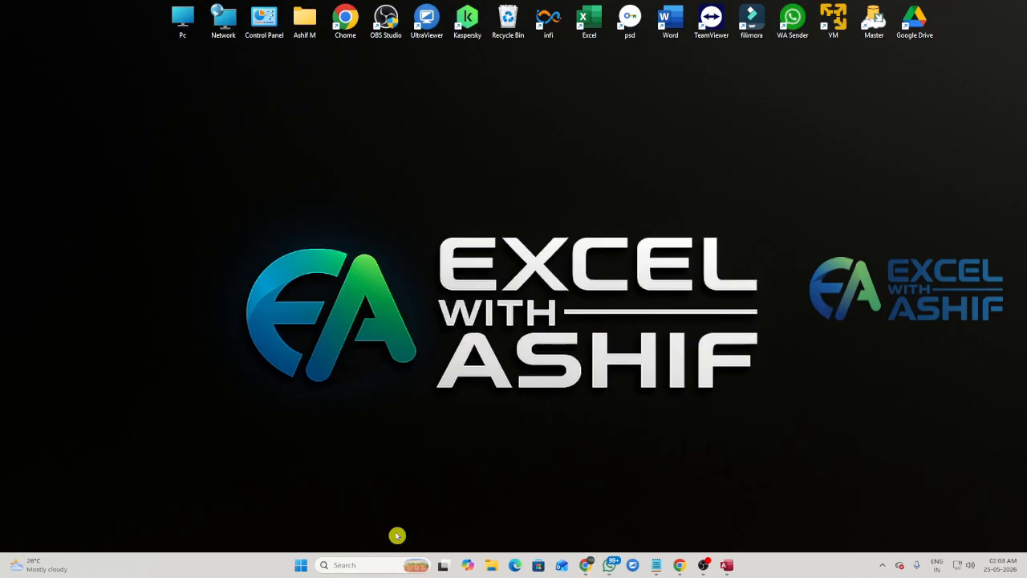
left_click(350, 566)
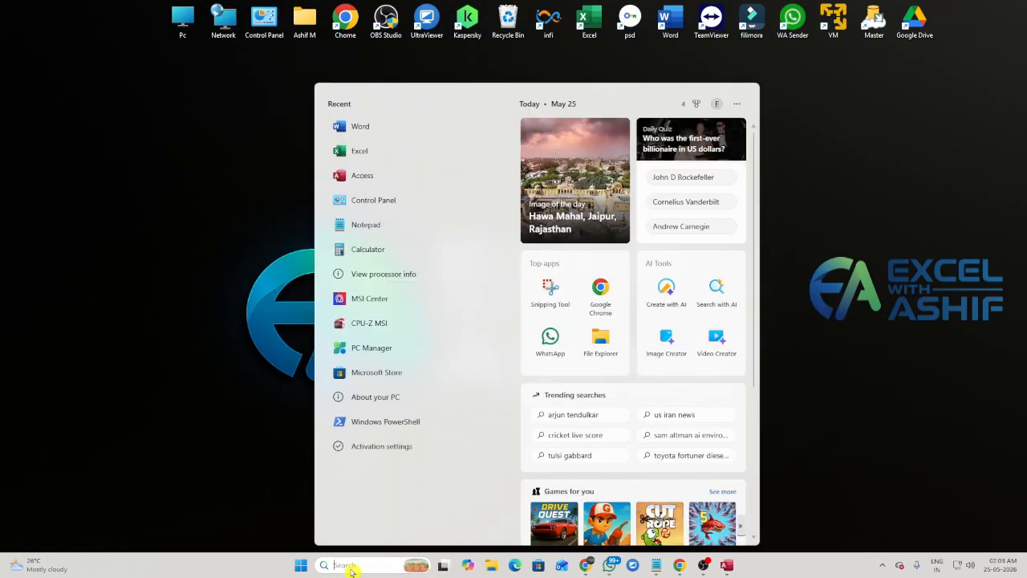
type("EXC")
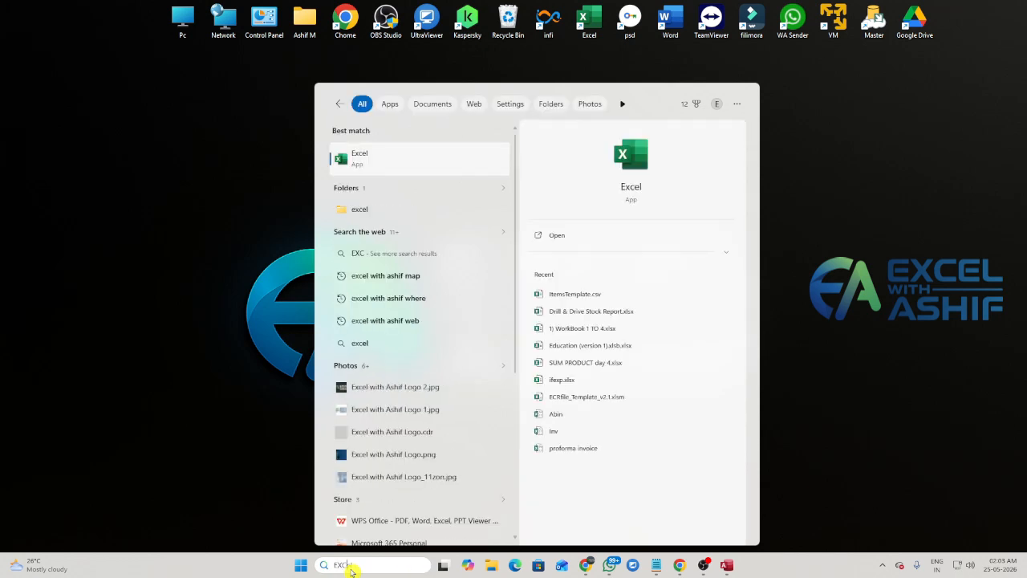
key("BackSpace")
key("BackSpace")
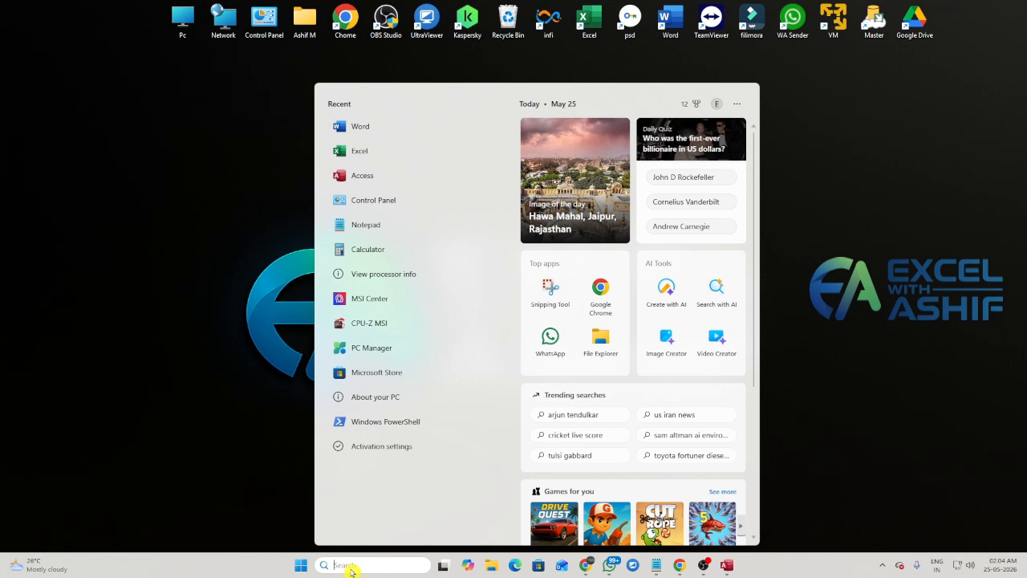
type("ACC")
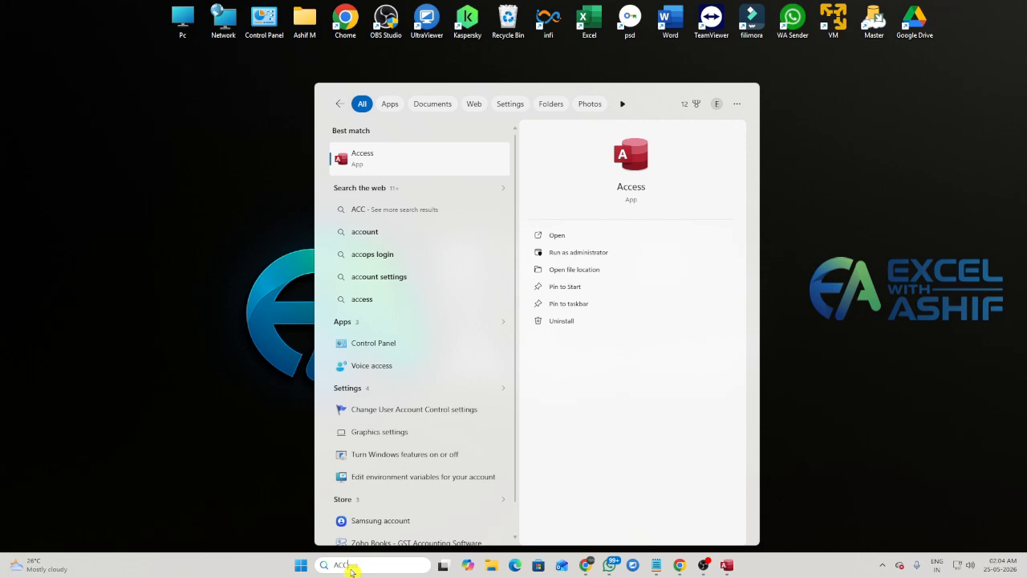
key("Return")
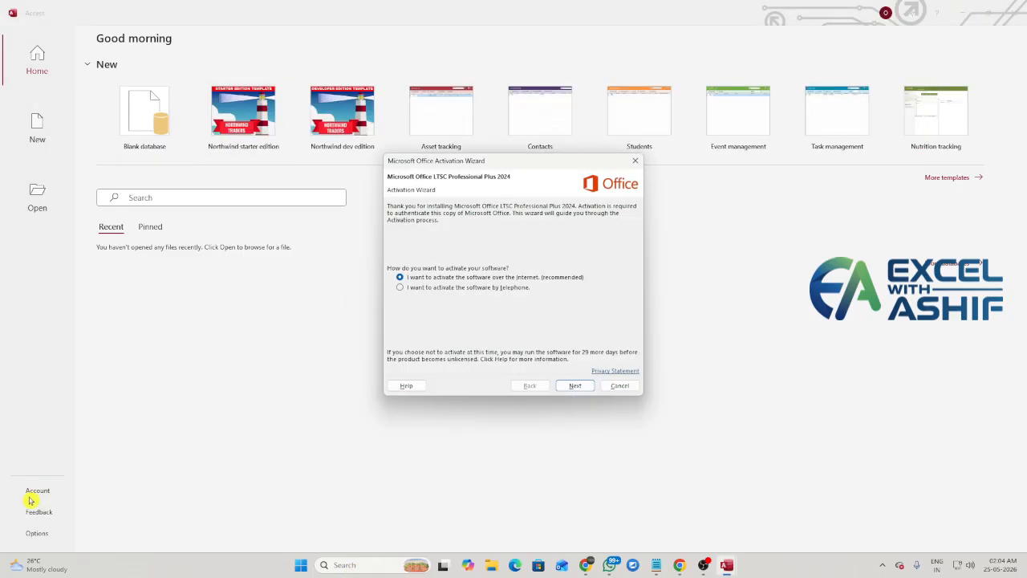
Skip the activation wizard and open the product key dialog from Access's Account page
left_click(619, 385)
left_click(37, 493)
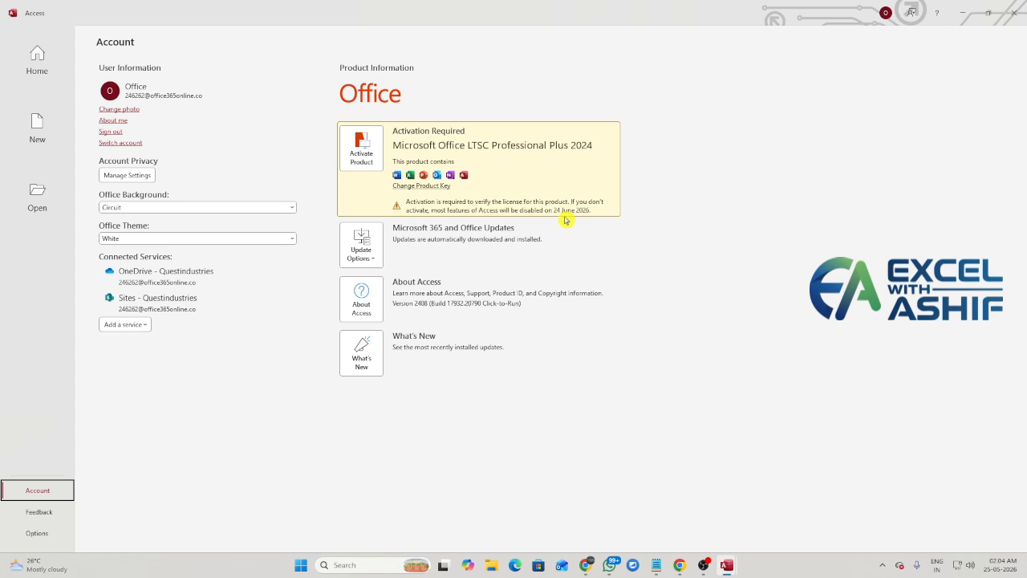
left_click(429, 188)
left_click_drag(648, 123, 141, 140)
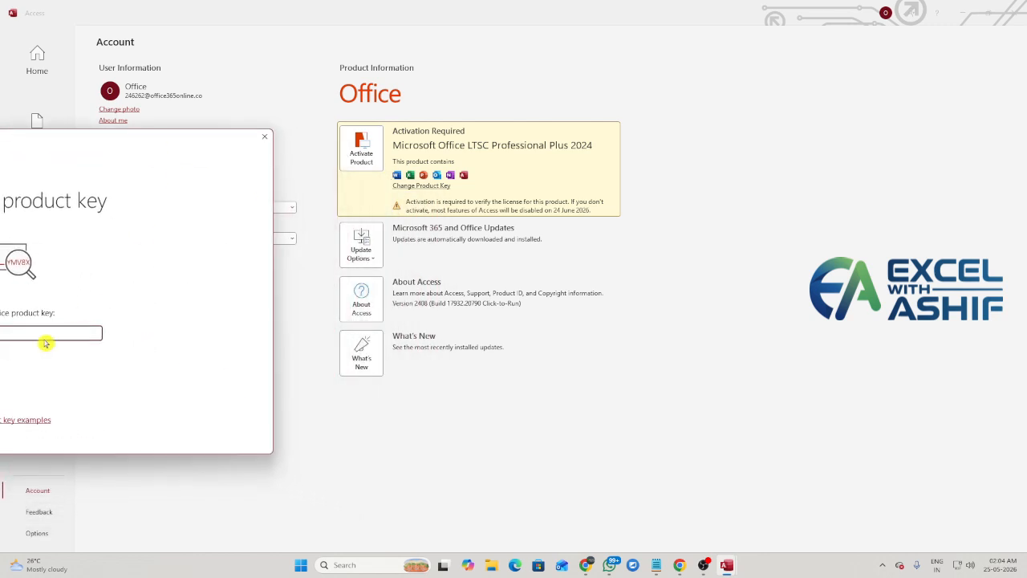
Paste the Office product key, submit it with Activate Office, and close Access
key("ctrl+v")
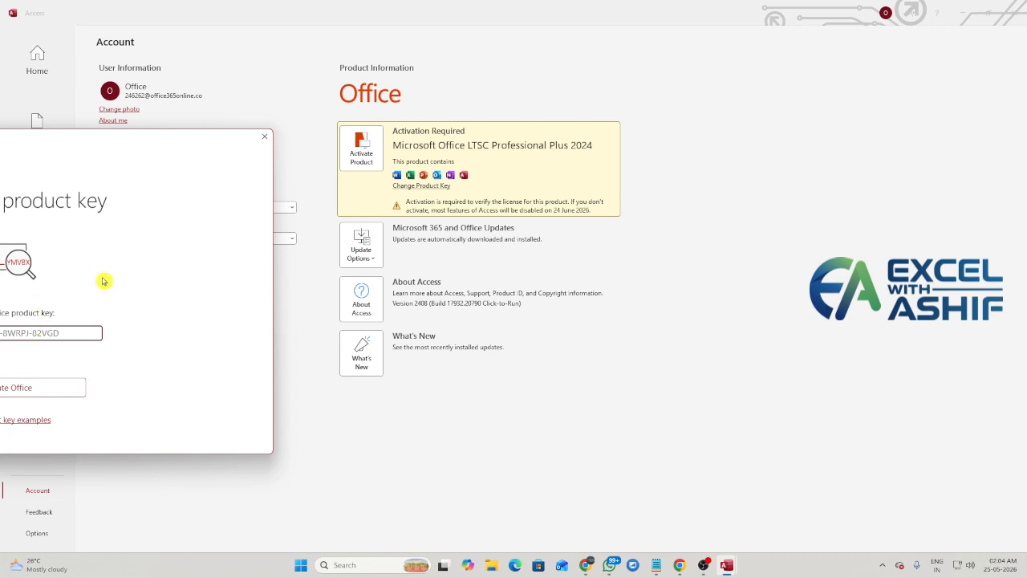
left_click(27, 393)
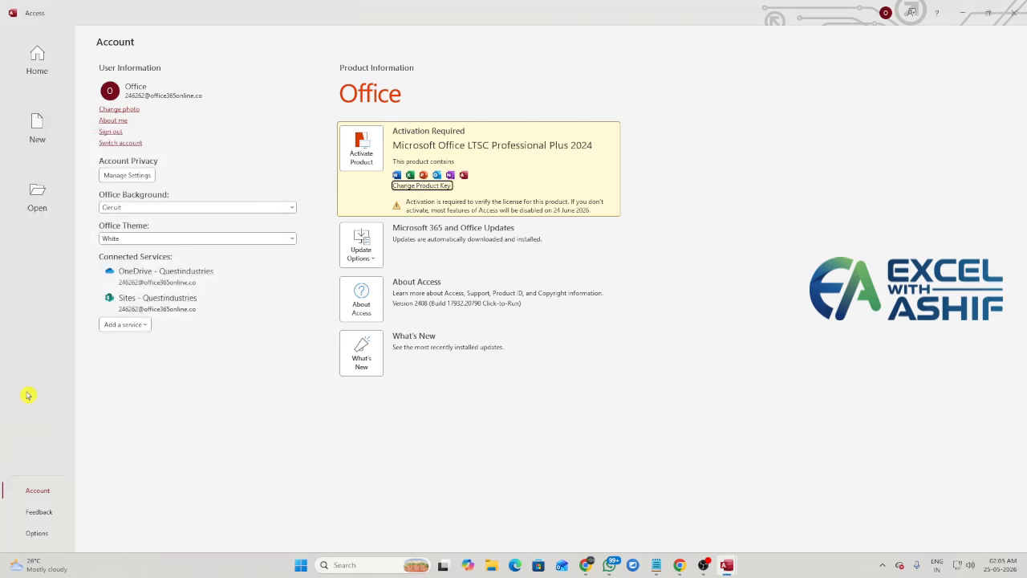
key("Tab")
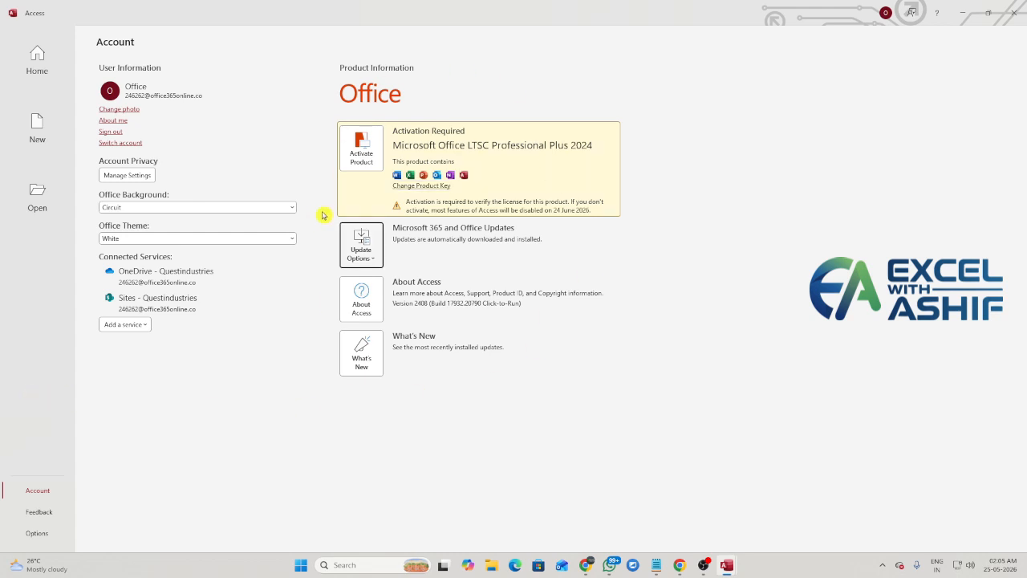
left_click(1013, 10)
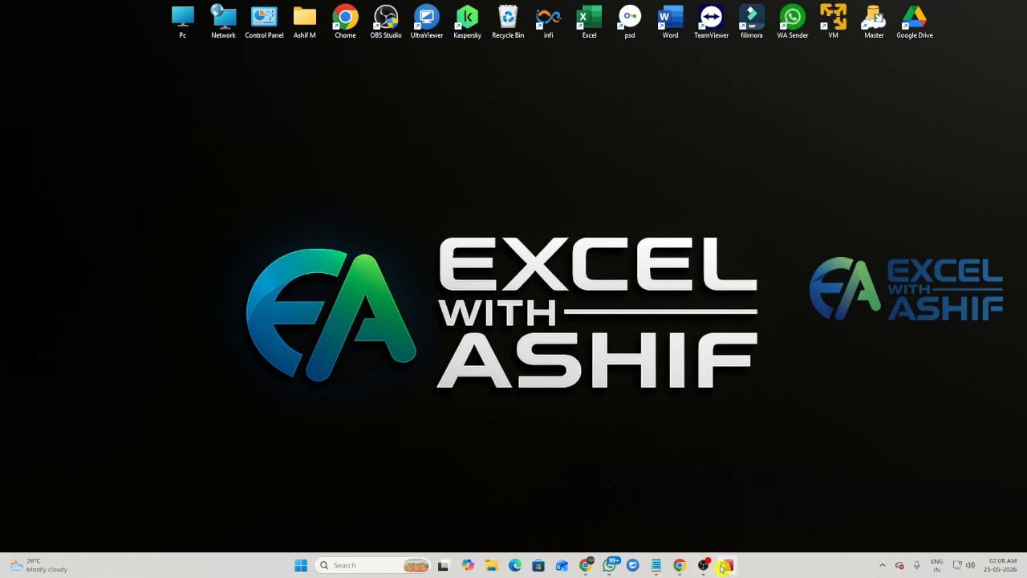
Relaunch Access via 'ACC' search and choose telephone activation in the Activation Wizard
left_click(725, 564)
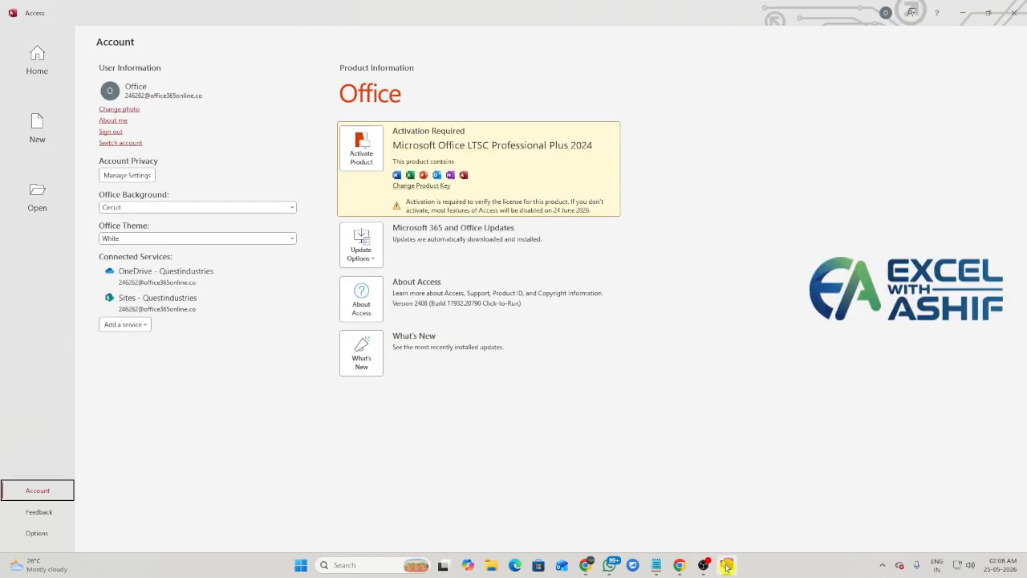
left_click(1014, 12)
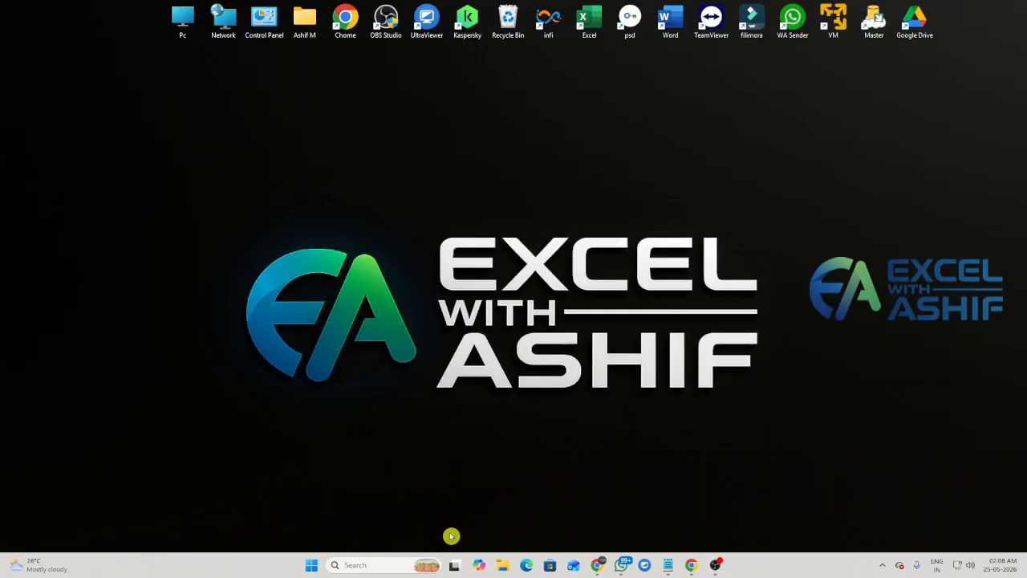
left_click(394, 564)
type("ACC")
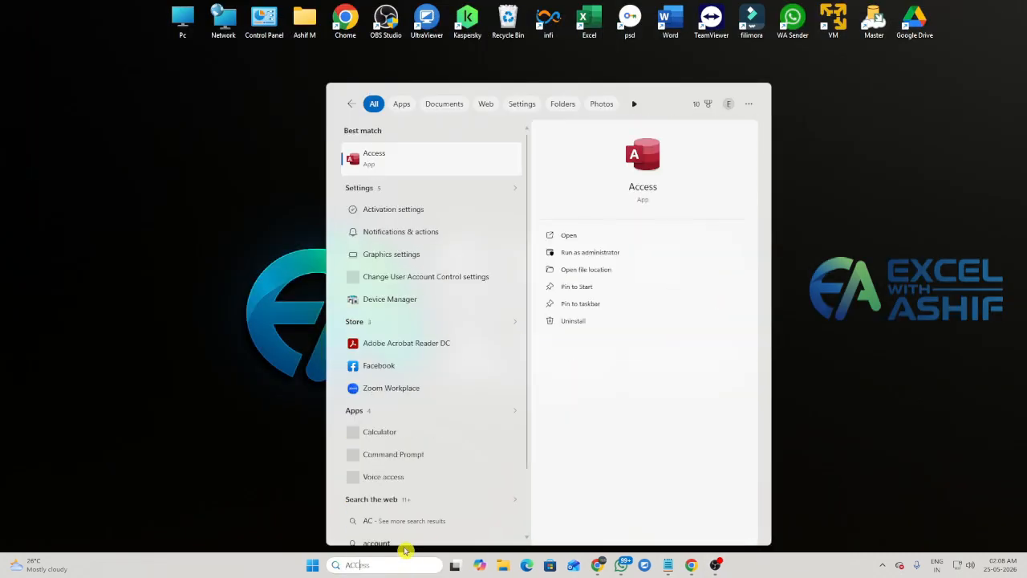
key("Return")
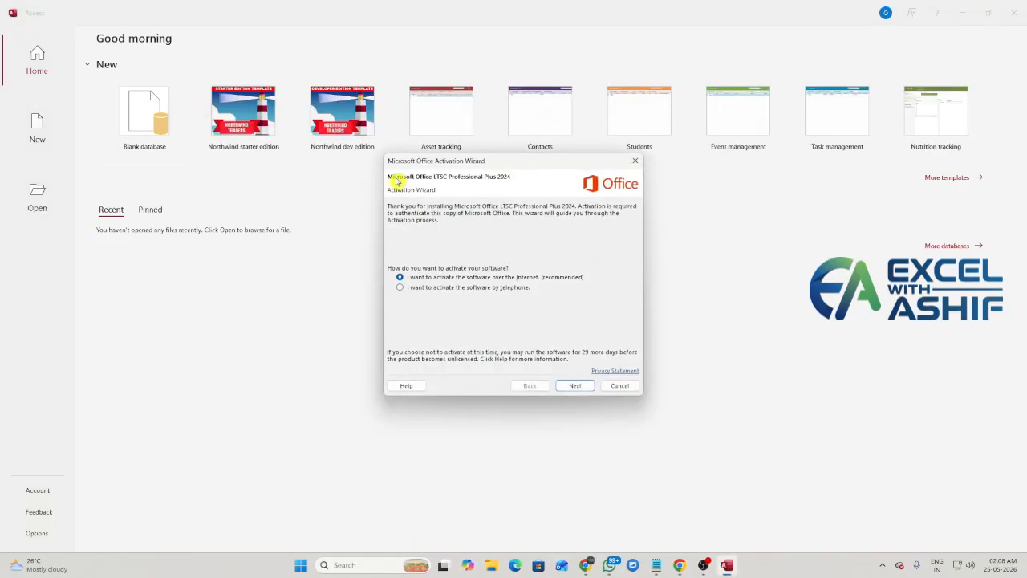
left_click(445, 291)
left_click(577, 385)
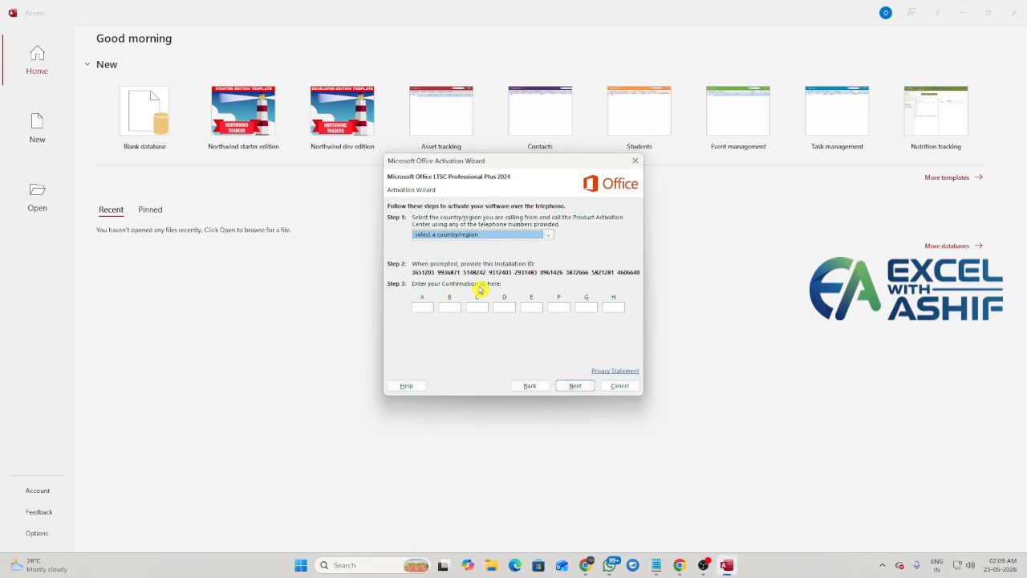
Enter the Confirmation ID in boxes A–H, re-entering it after the invalid-ID error
left_click(421, 306)
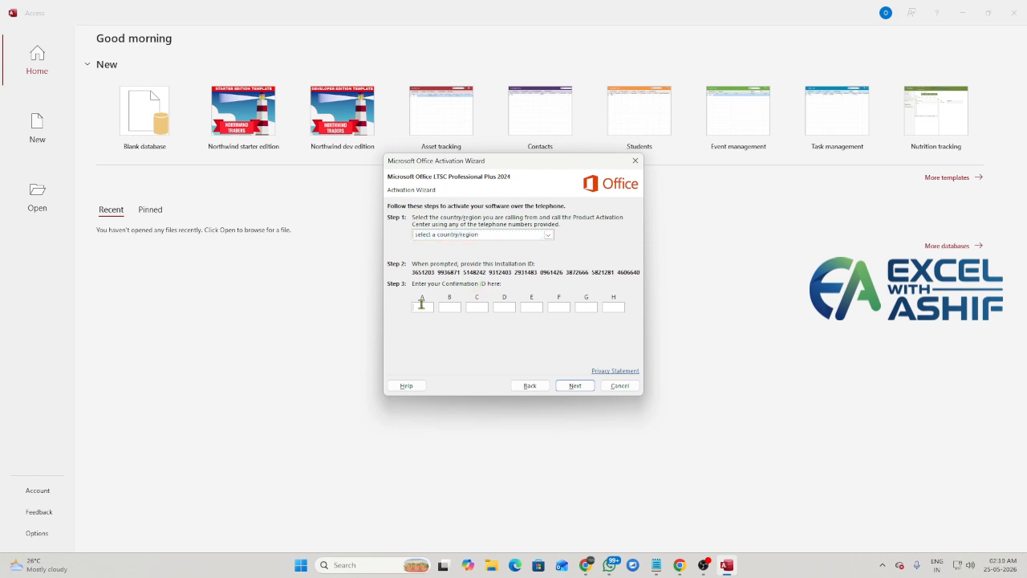
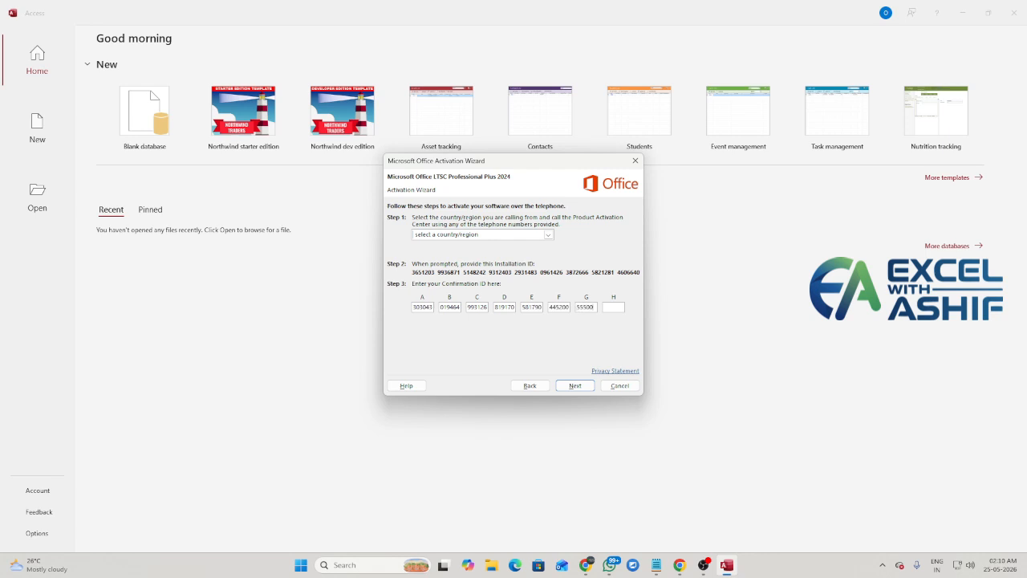
left_click(576, 387)
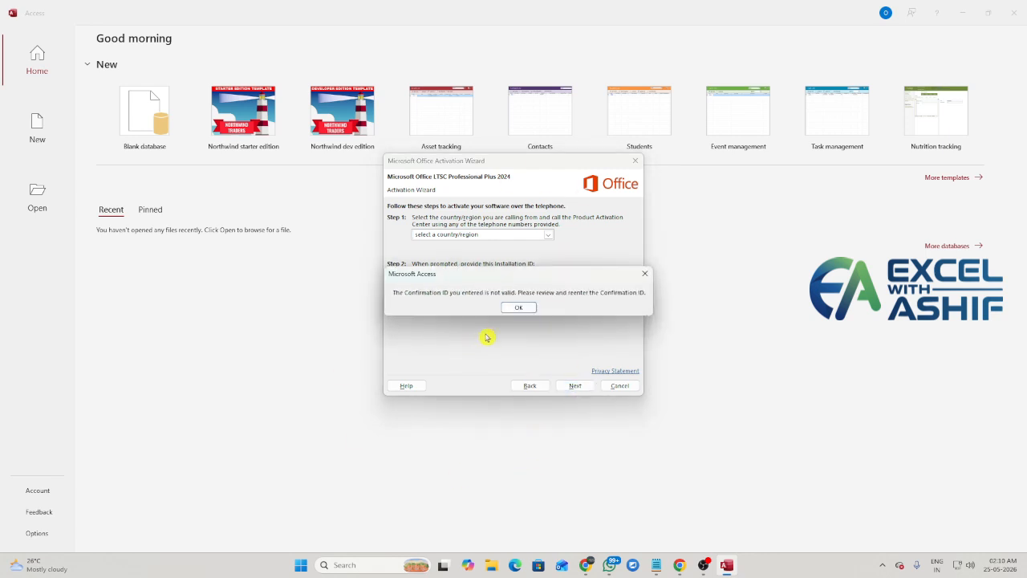
left_click(518, 308)
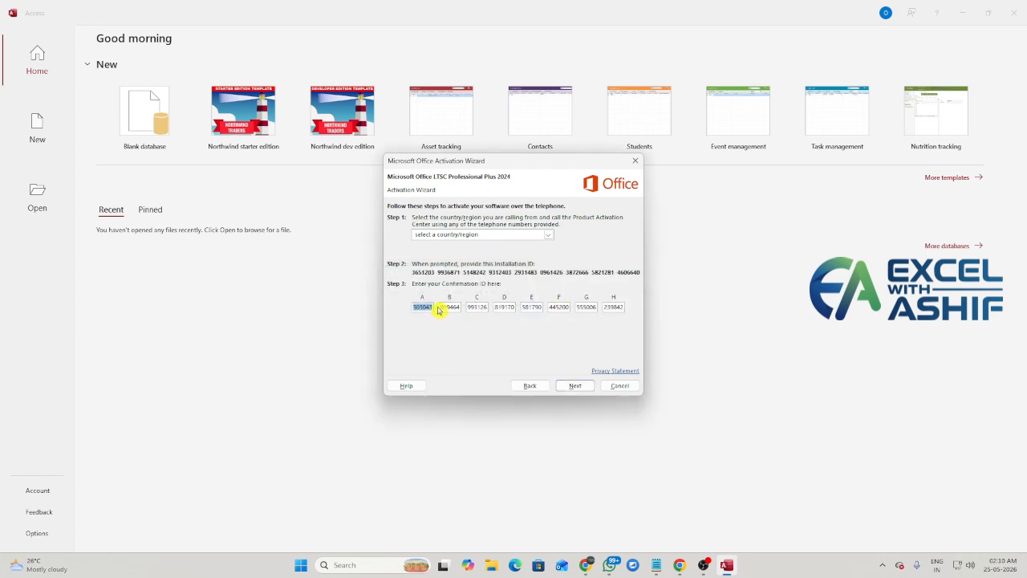
left_click(574, 385)
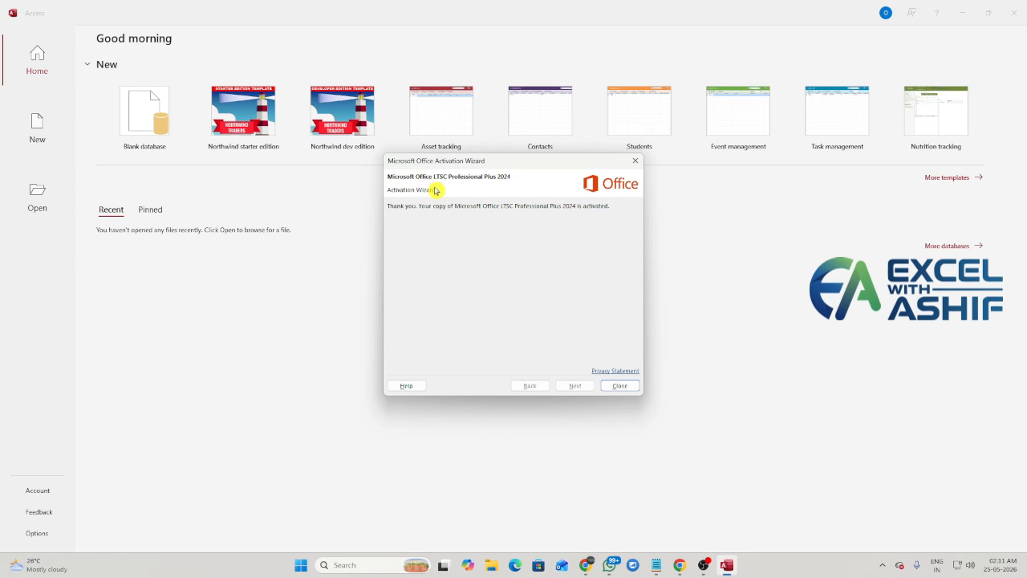
Dismiss the activation wizard, confirm Access's Account page shows Product Activated, and close Access
left_click(614, 384)
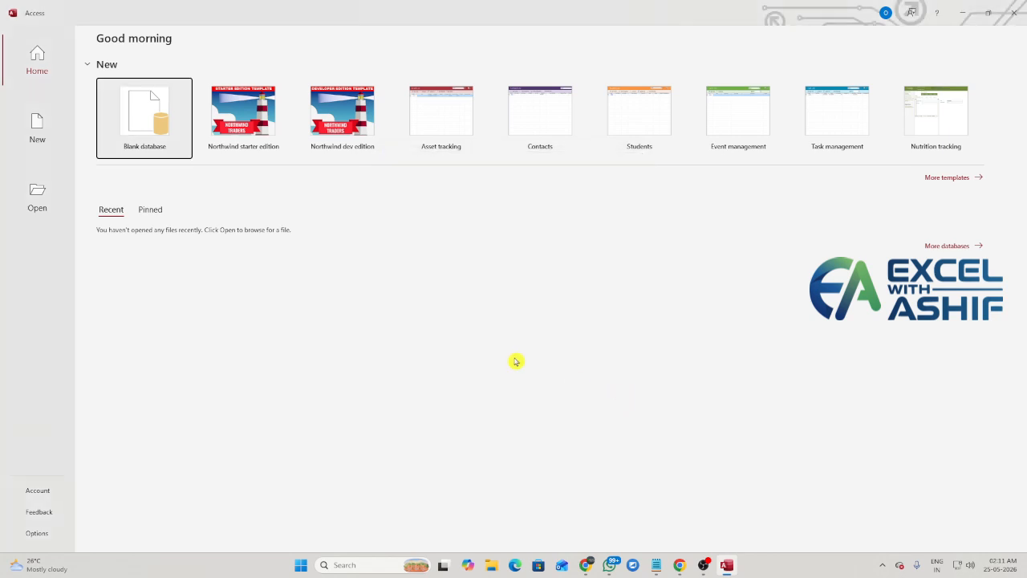
left_click(36, 491)
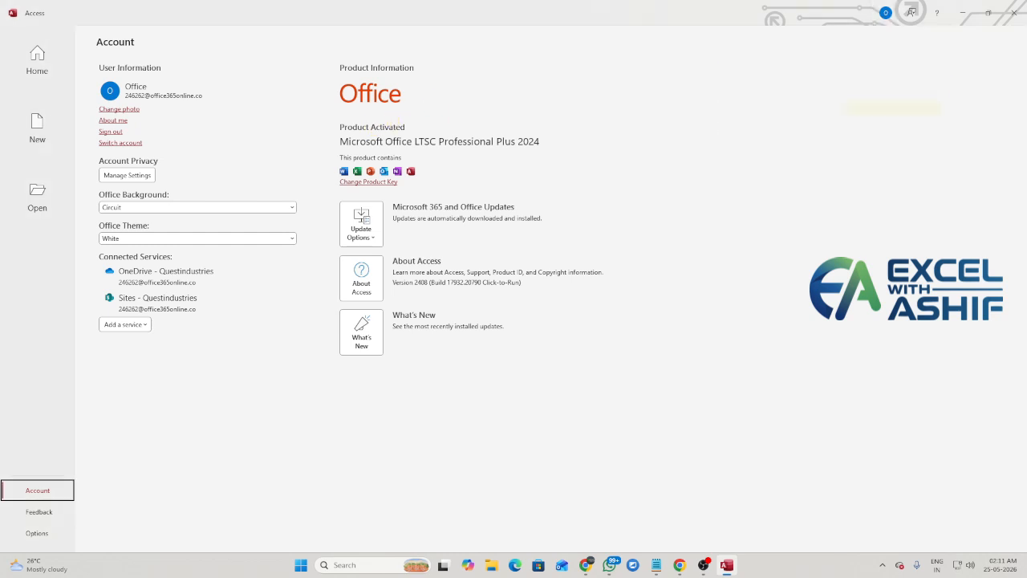
left_click(1017, 19)
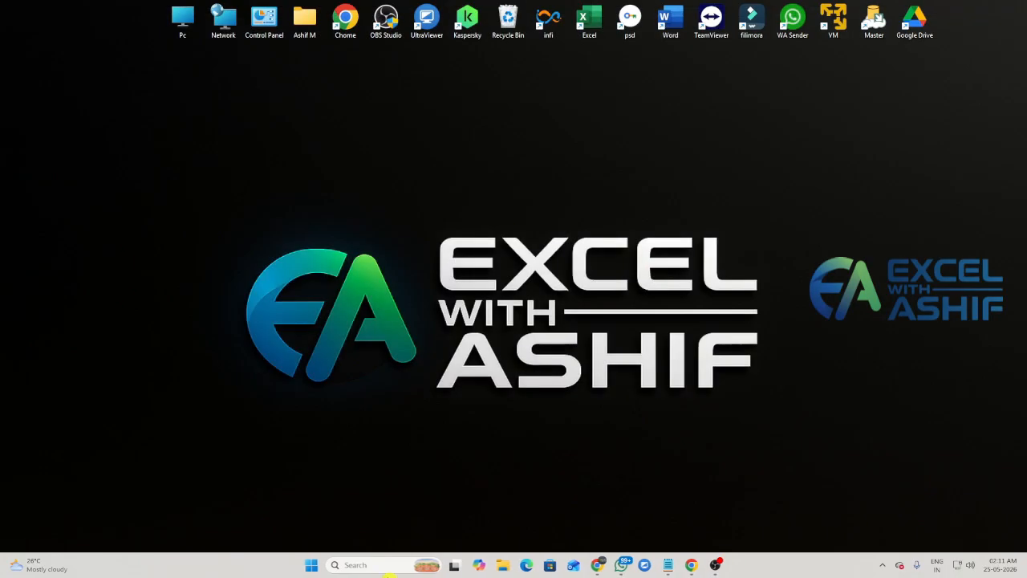
Search Windows for 'excel' and launch Excel
left_click(363, 568)
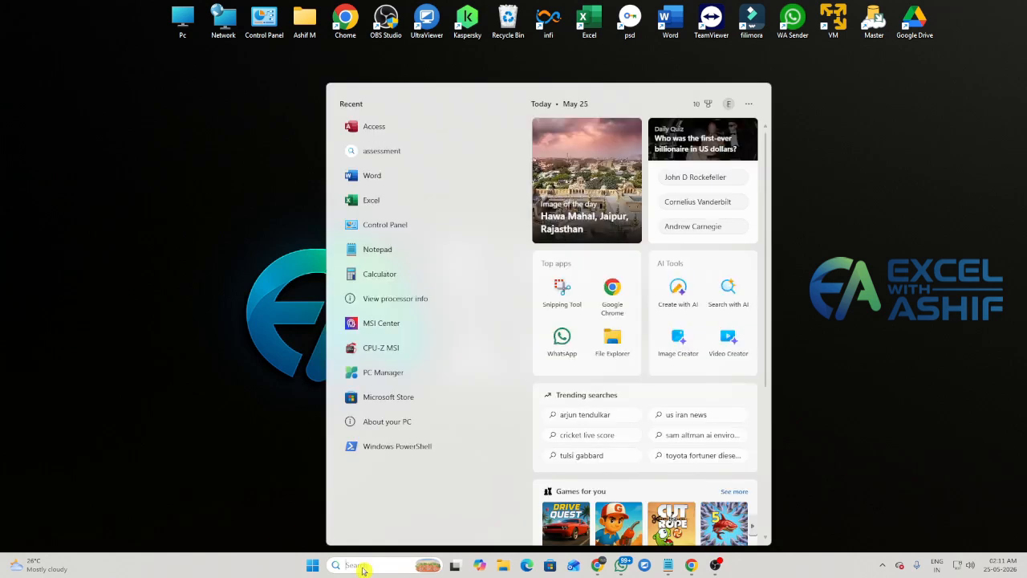
type("excel")
key("Escape")
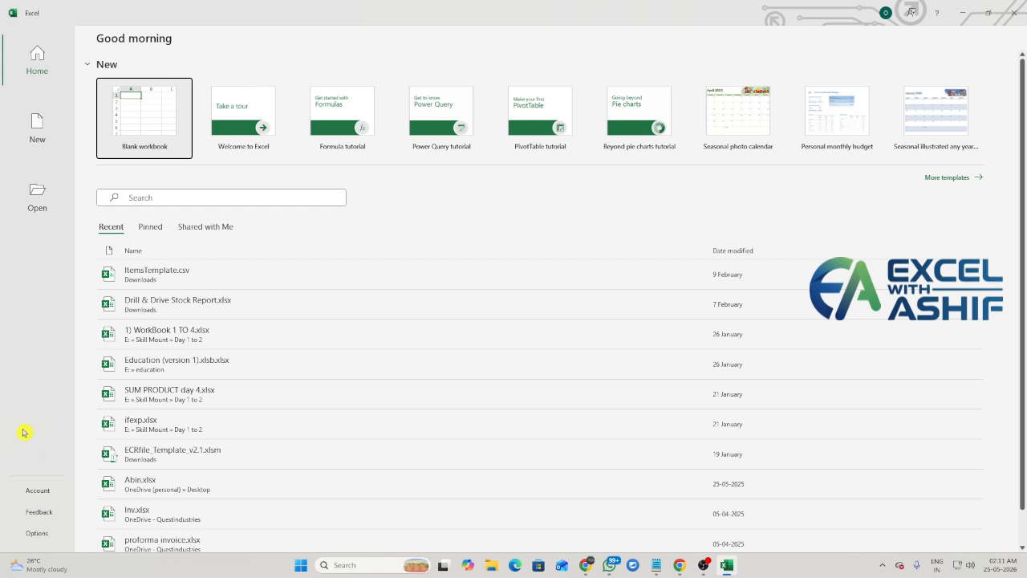
Confirm Excel's Account page shows activation, then create a blank workbook with the White theme
left_click(56, 491)
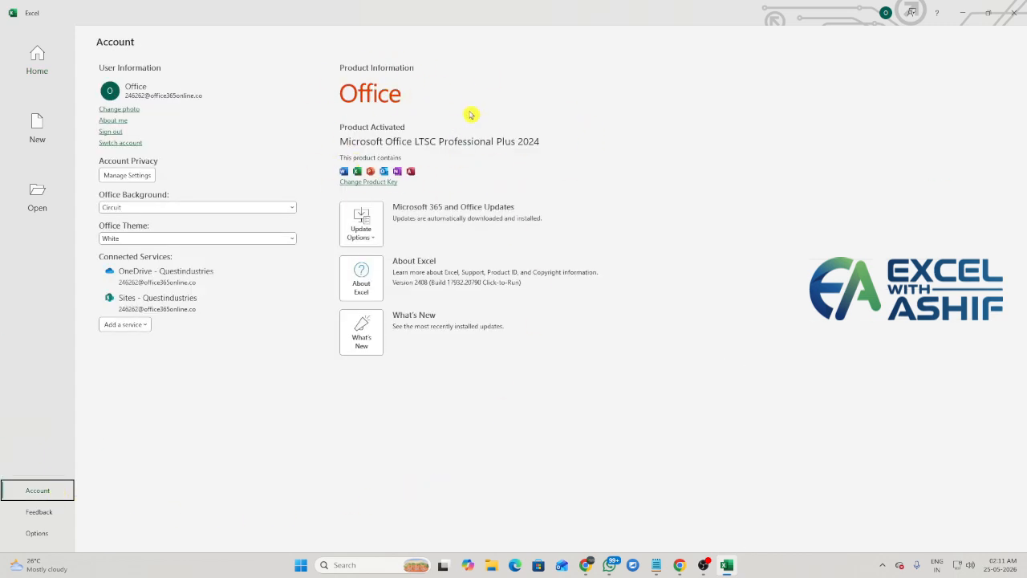
left_click(35, 130)
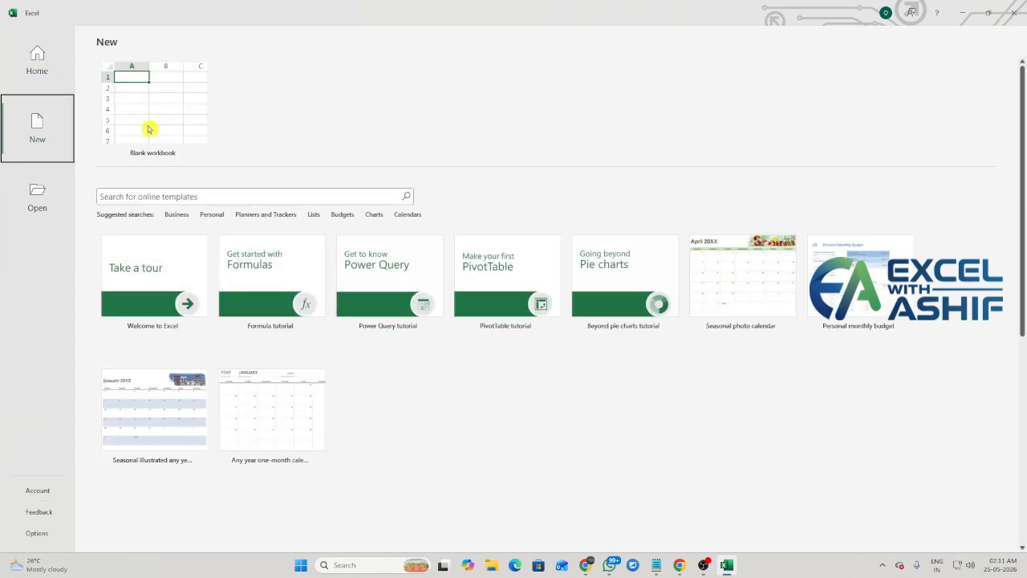
left_click(148, 128)
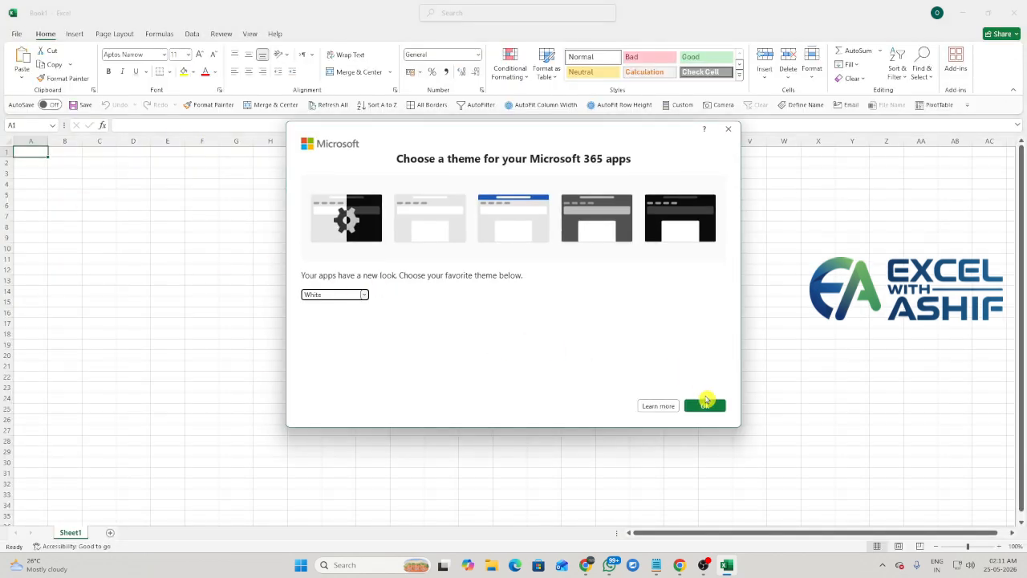
left_click(706, 405)
Select cells on the new sheet, ending with I13:I14, then minimise Excel
left_click(818, 247)
left_click_drag(817, 247, 24, 282)
scroll(241, 321, "down", 7)
scroll(274, 288, "up", 7)
left_click_drag(304, 280, 316, 299)
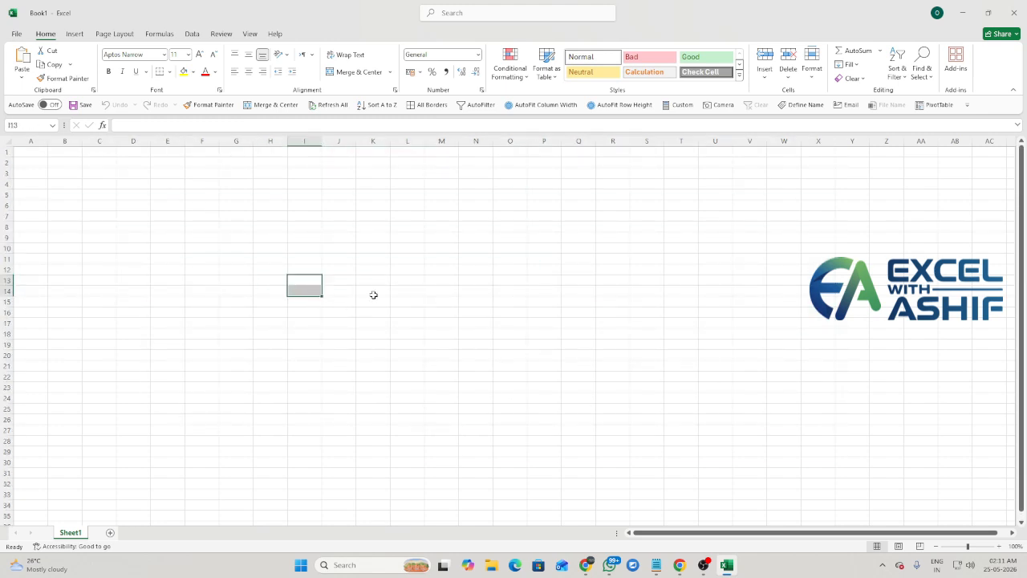
left_click(726, 564)
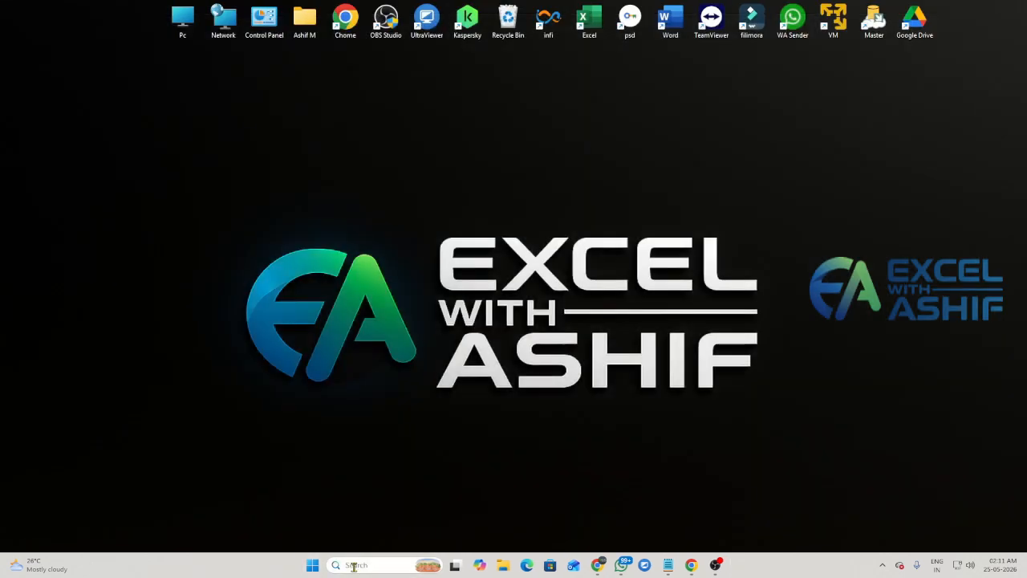
Launch Word from a search for 'wo' and check its Account activation status
left_click(353, 564)
type("wo")
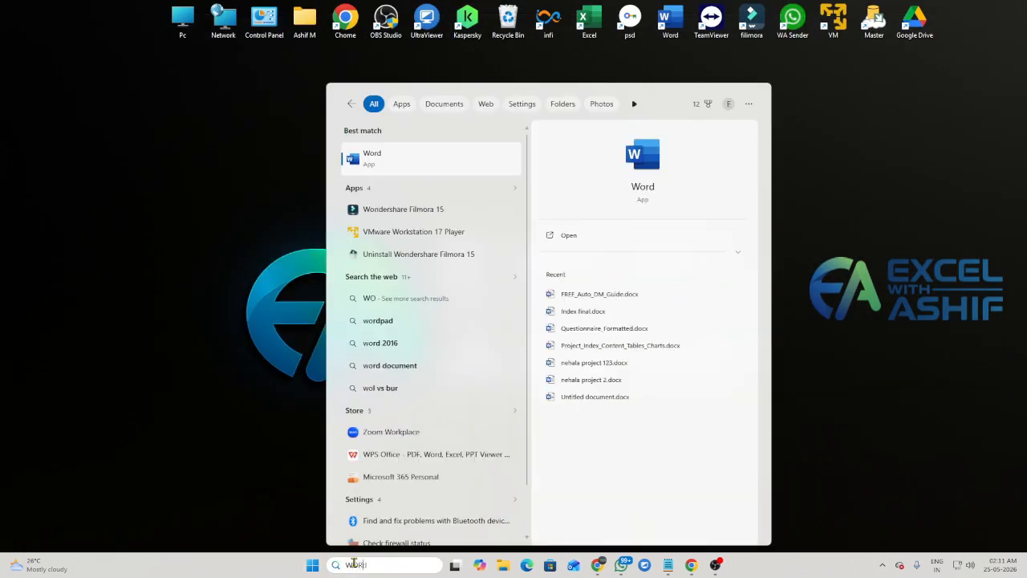
key("Escape")
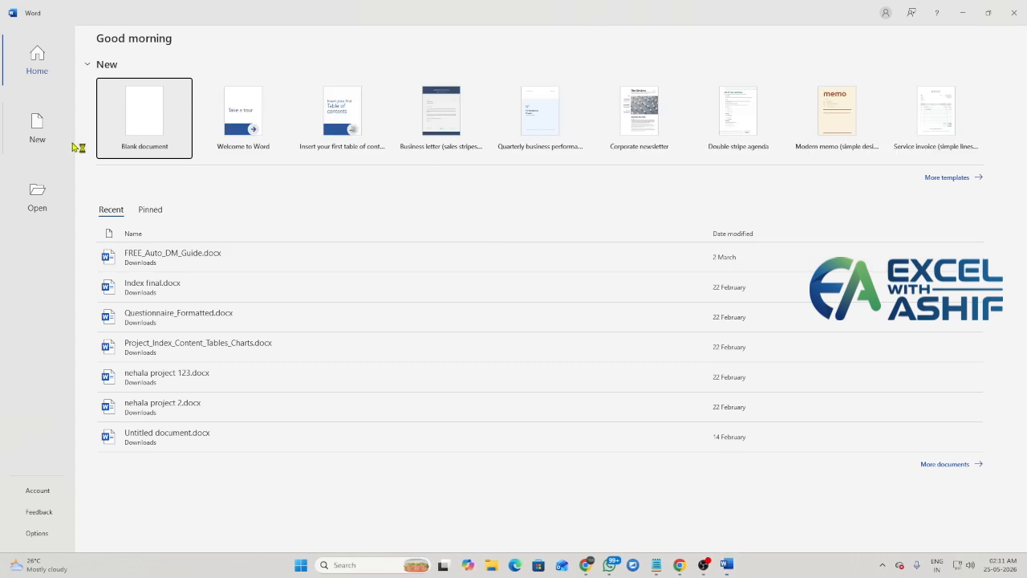
left_click(44, 497)
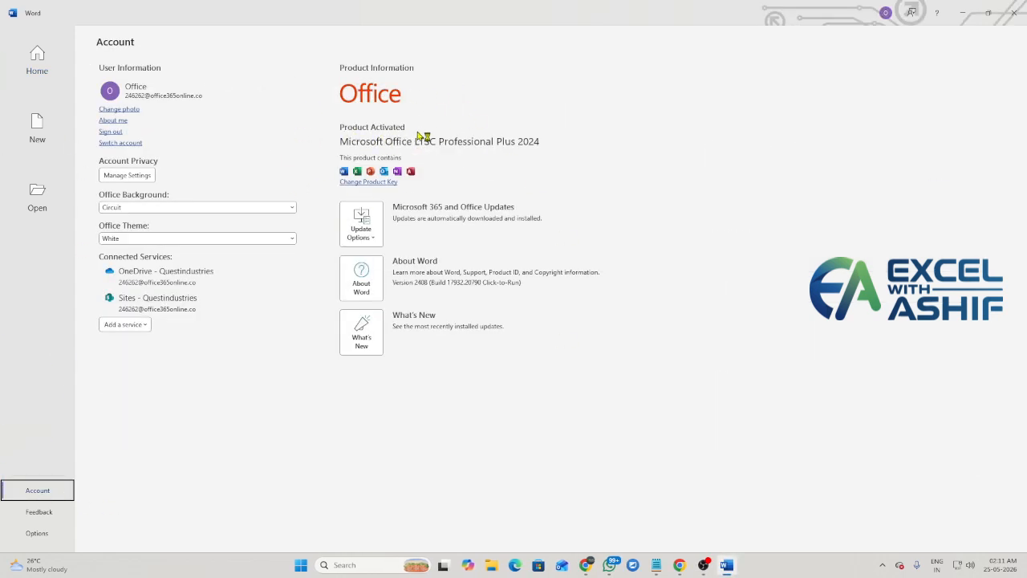
Run Update Now from Update Options, dismiss the up-to-date message, and close Word
left_click(361, 224)
left_click(409, 275)
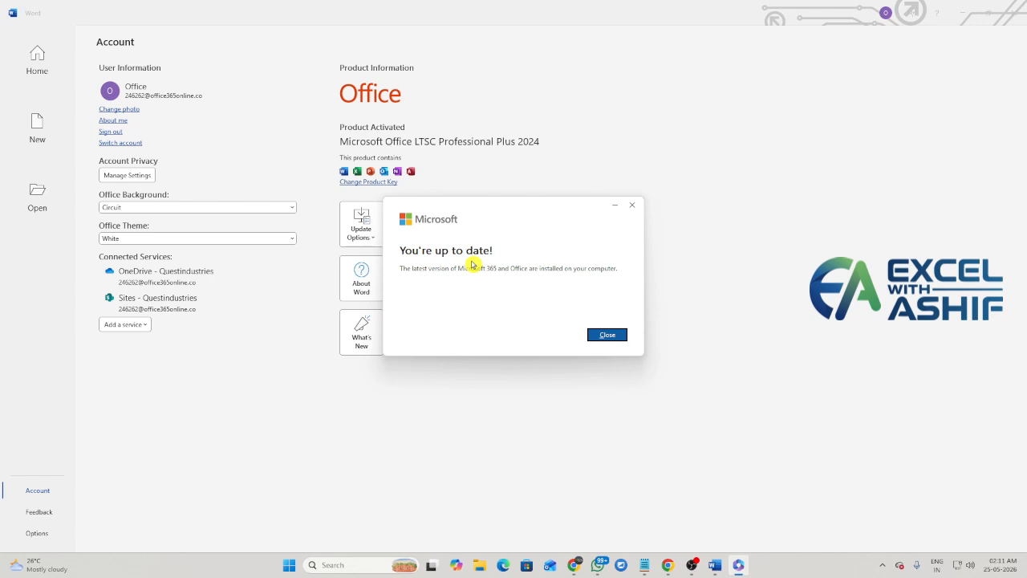
left_click(608, 335)
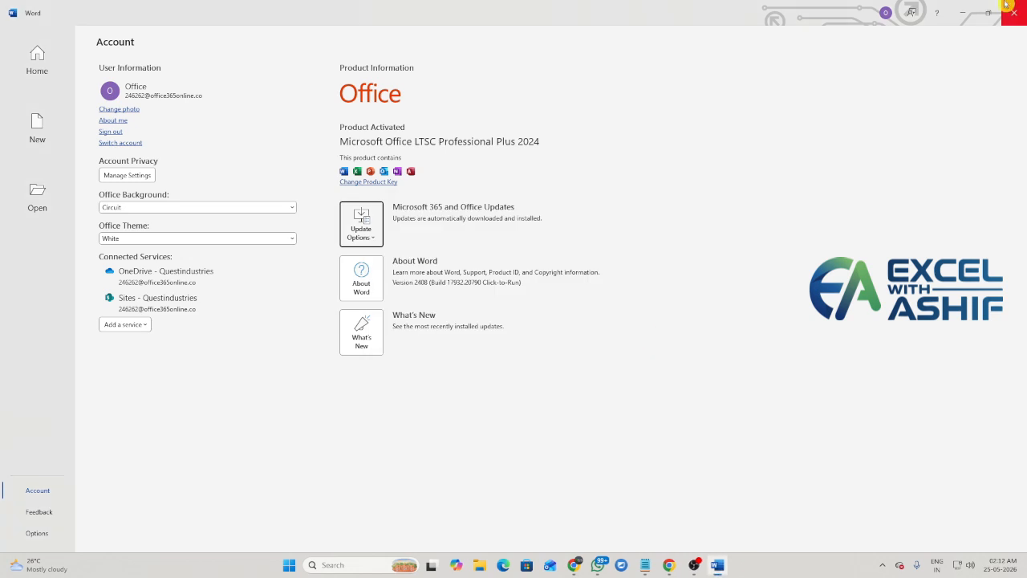
left_click(1013, 13)
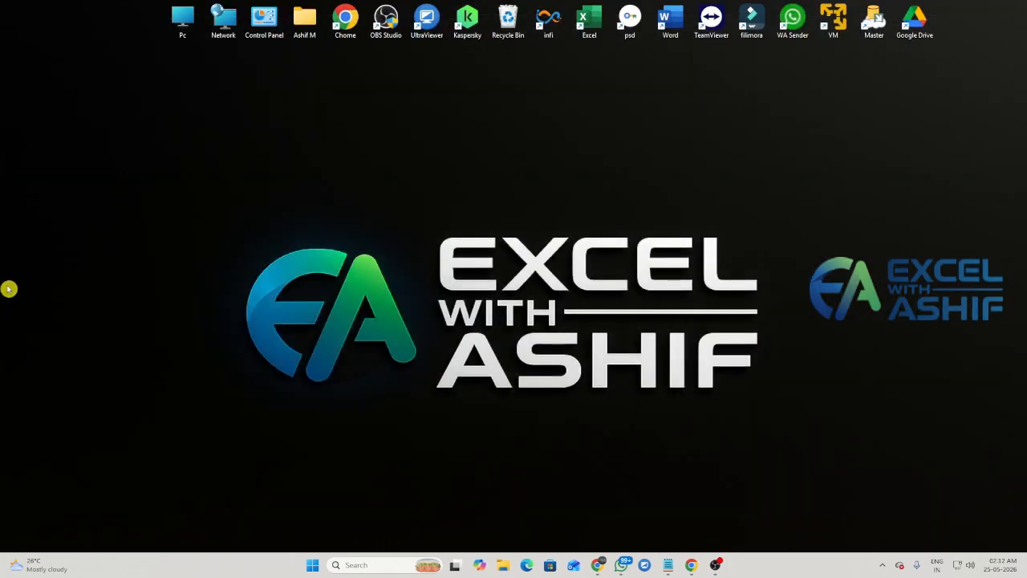